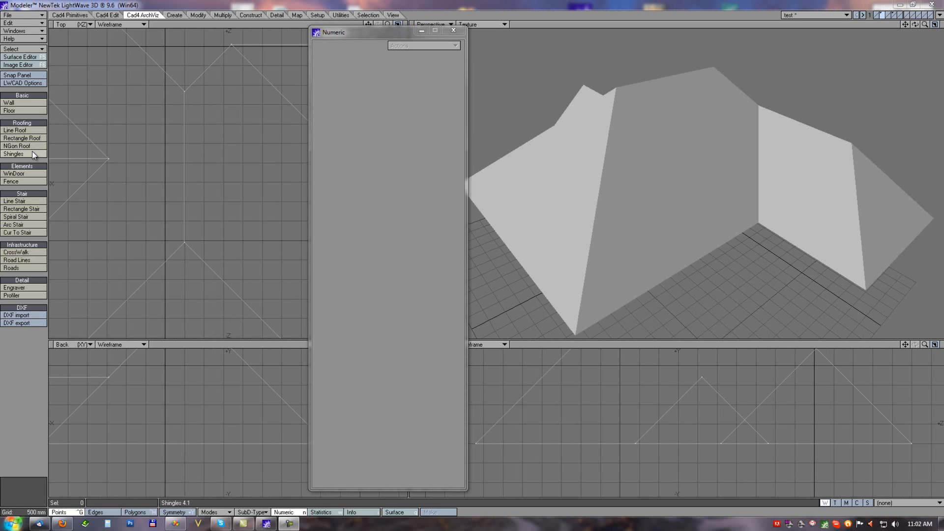
Cover the roof surfaces with ceramic roman tiles using the Shingles tool
left_click_drag(695, 99, 664, 173, "alt")
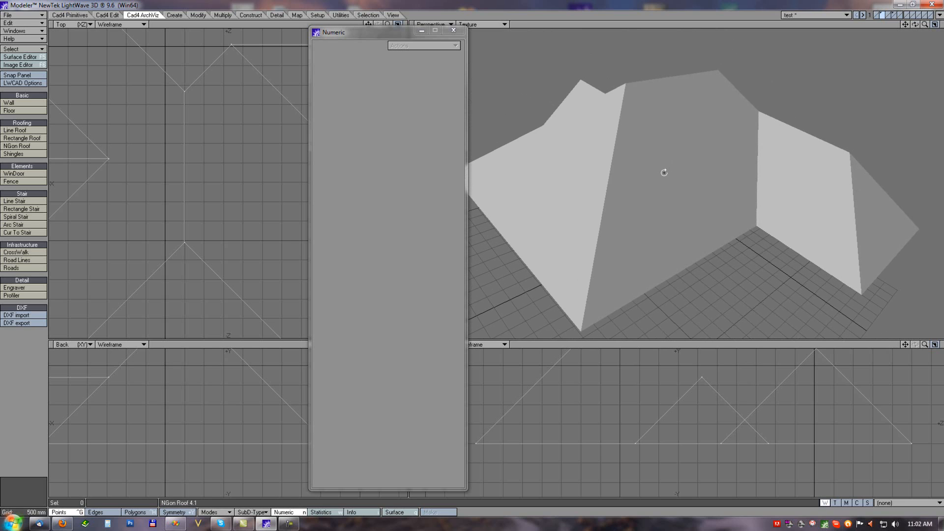
left_click(19, 153)
mouse_move(713, 81)
left_mouse_down("alt")
mouse_move(679, 200)
mouse_move(699, 77)
left_mouse_up("alt")
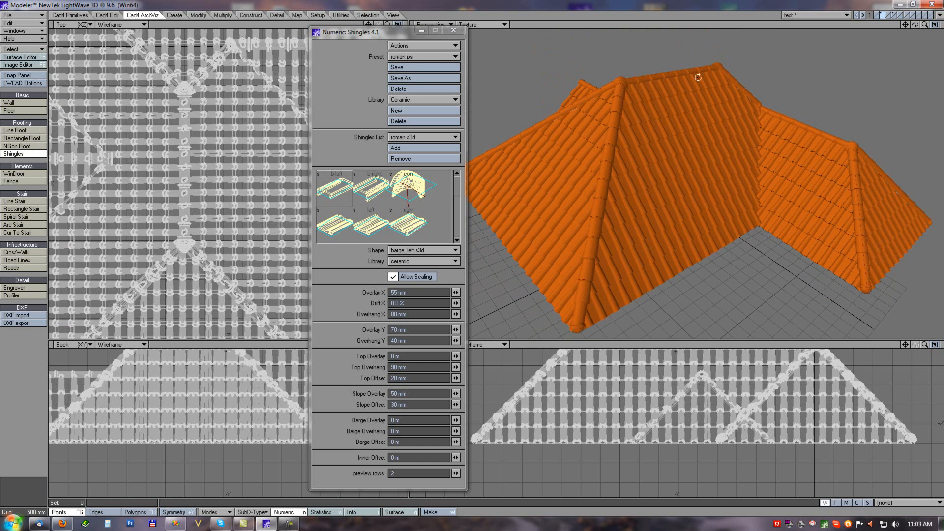
left_click(411, 57)
left_click(407, 62)
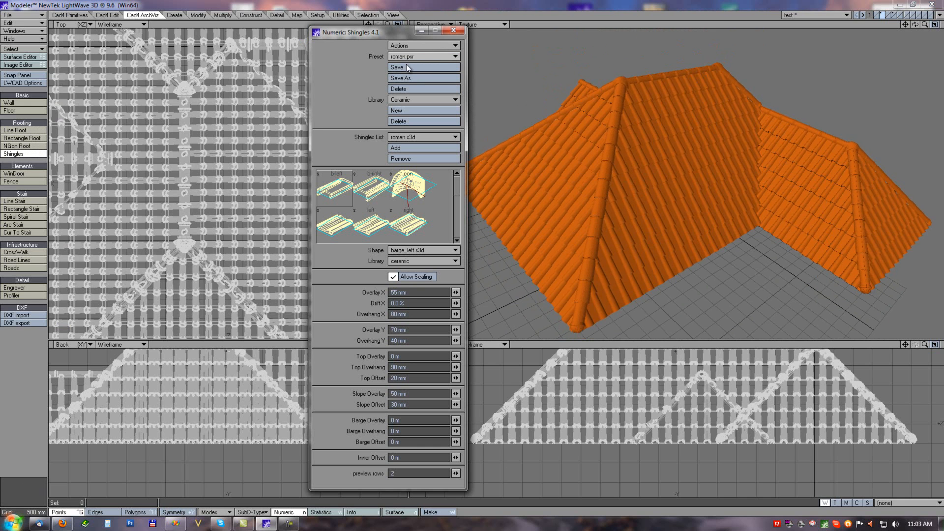
left_click(400, 46)
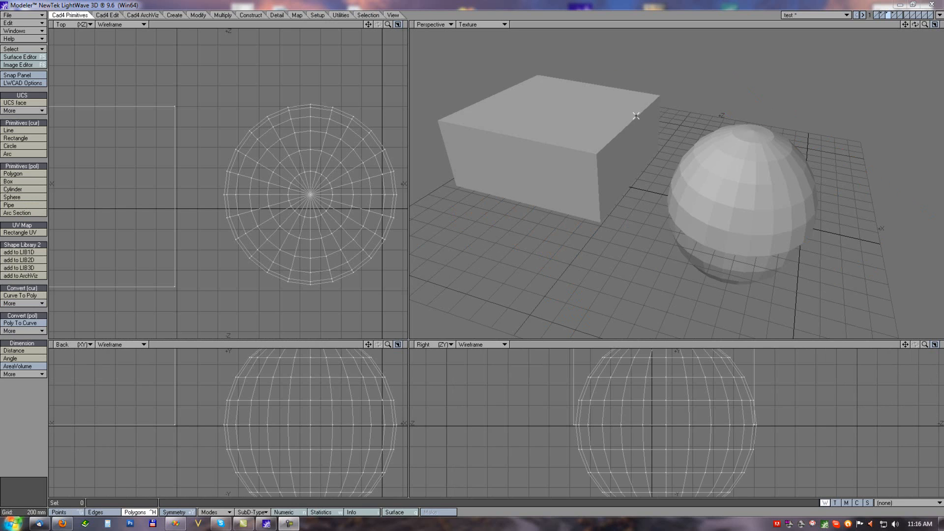
Measure the area and volume of the box and sphere with AreaVolume
left_click(14, 368)
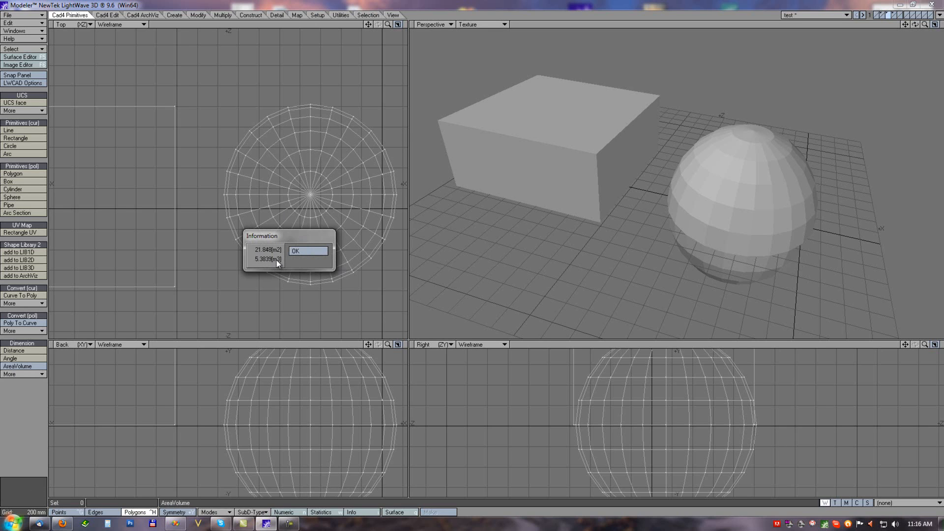
left_click(295, 251)
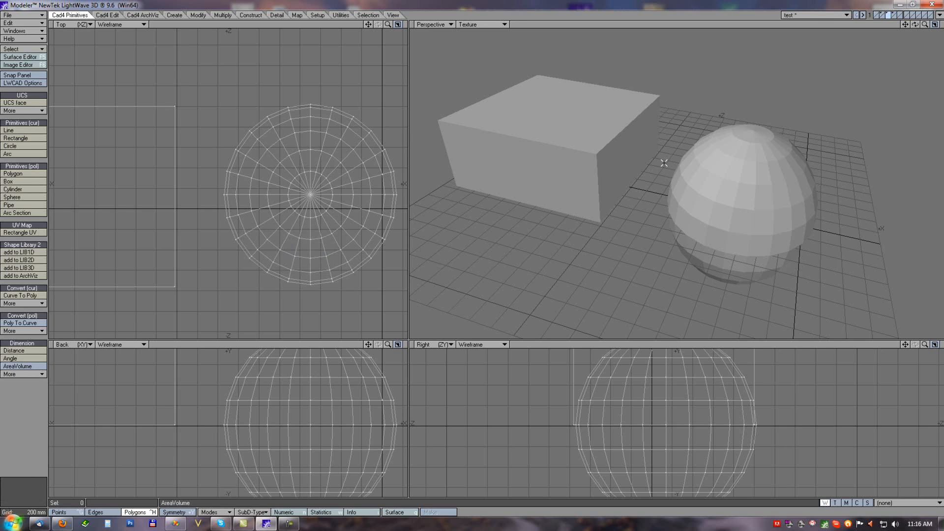
Delete two vertically adjacent polygons from the front of the sphere
left_click(730, 192)
left_click(727, 211)
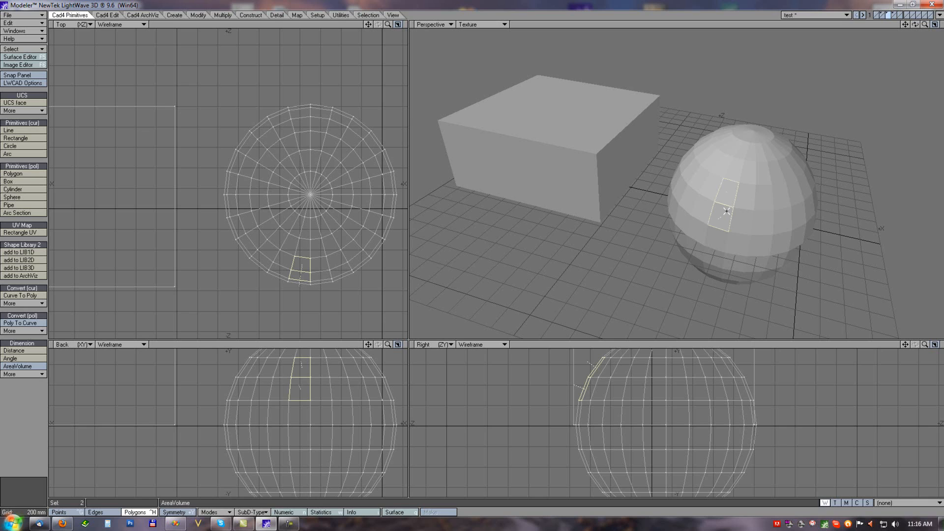
key("Delete")
Recalculate the area and volume of the objects with the hole in the sphere
left_click(17, 366)
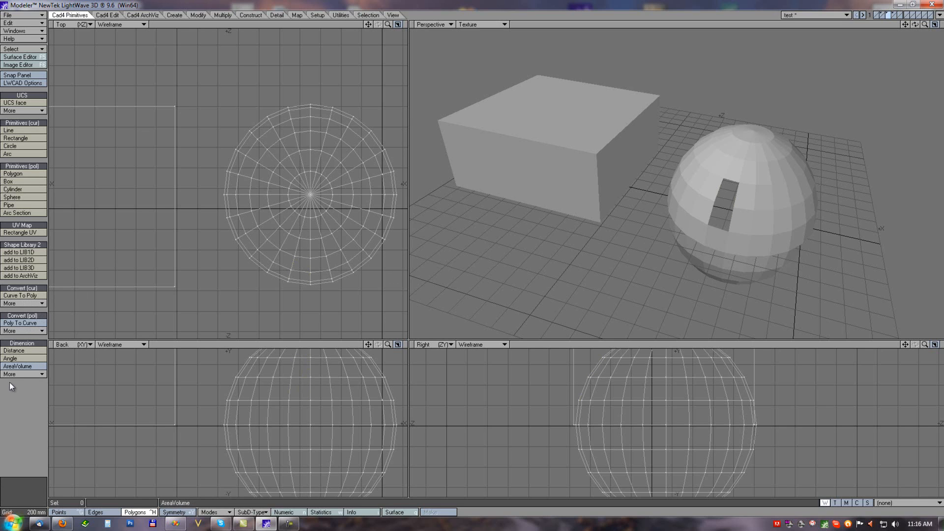
left_click(17, 368)
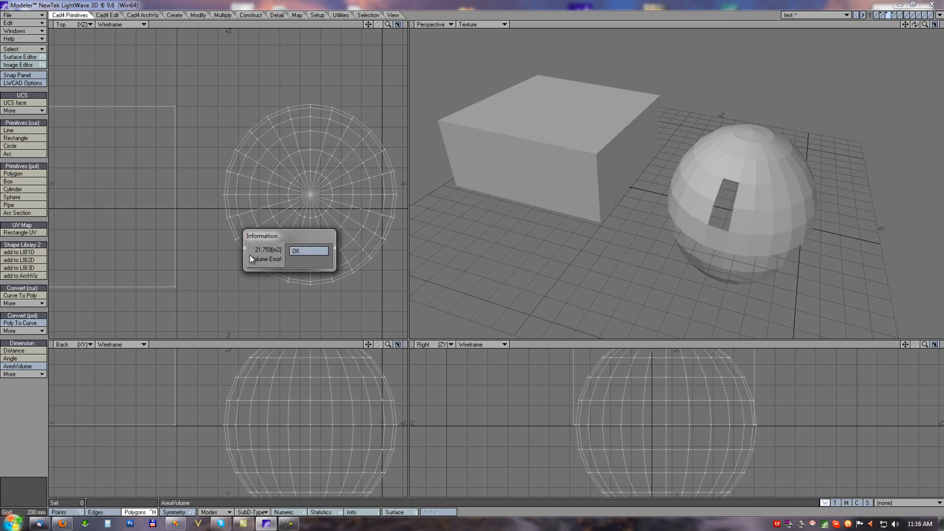
left_click(303, 252)
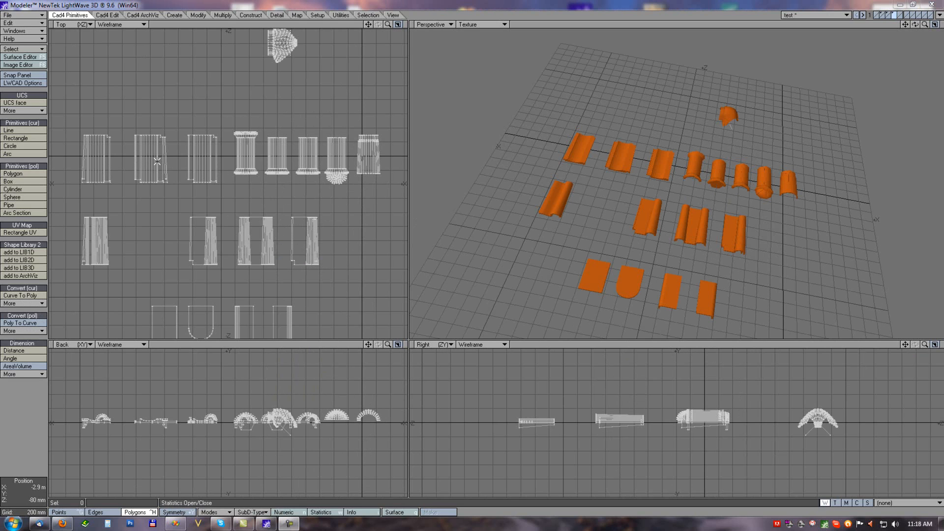
Select the second tile in the upper row, start add to ArchViz with library type Shingle, and review the available shape types
left_click_drag(761, 188, 600, 108, "alt")
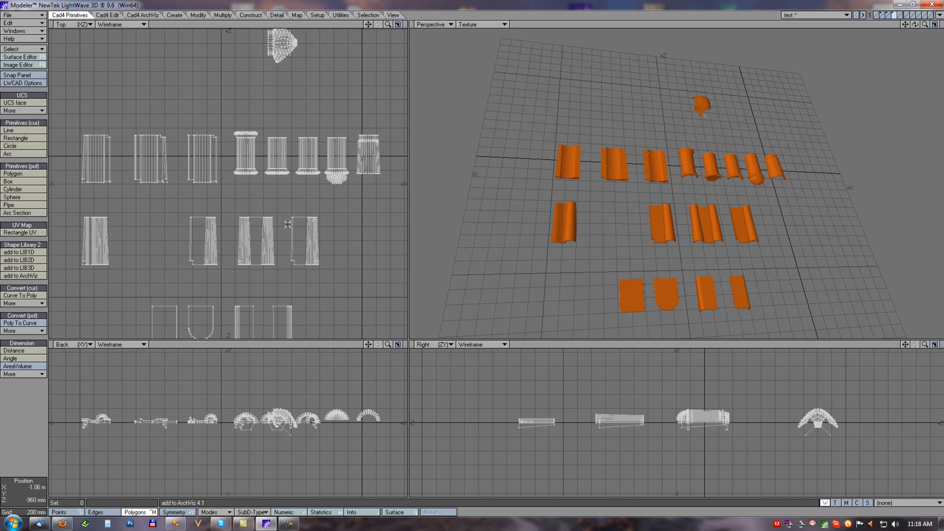
left_click_drag(263, 203, 279, 171, "alt")
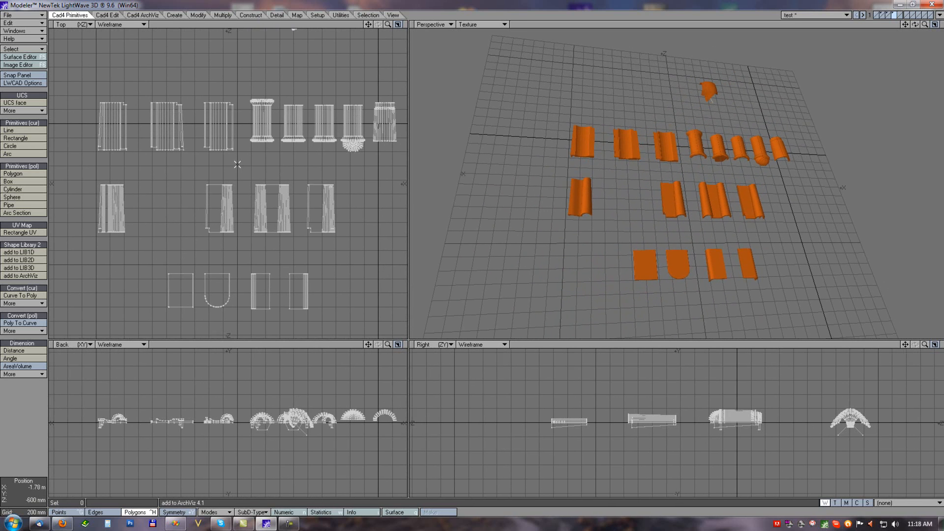
mouse_move(149, 88)
right_mouse_down()
mouse_move(145, 162)
mouse_move(194, 168)
mouse_move(158, 68)
mouse_move(150, 83)
right_mouse_up()
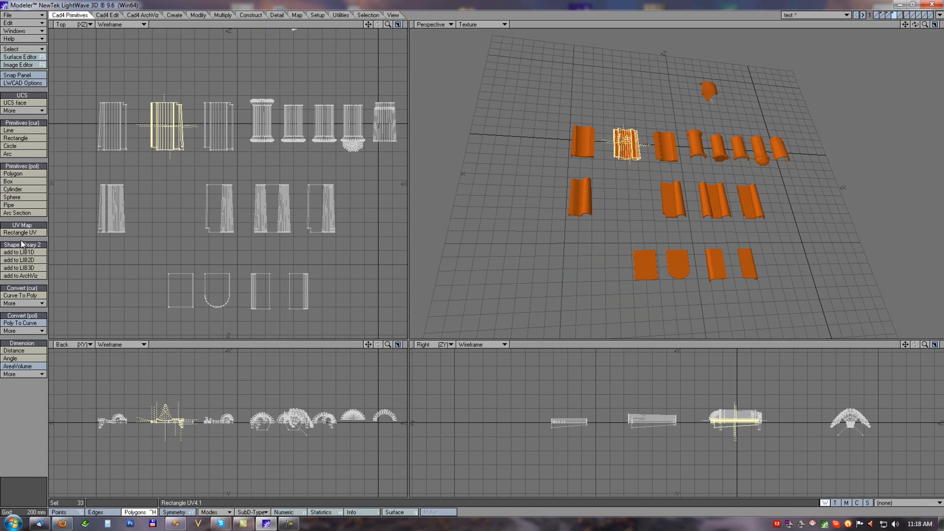
left_click(22, 276)
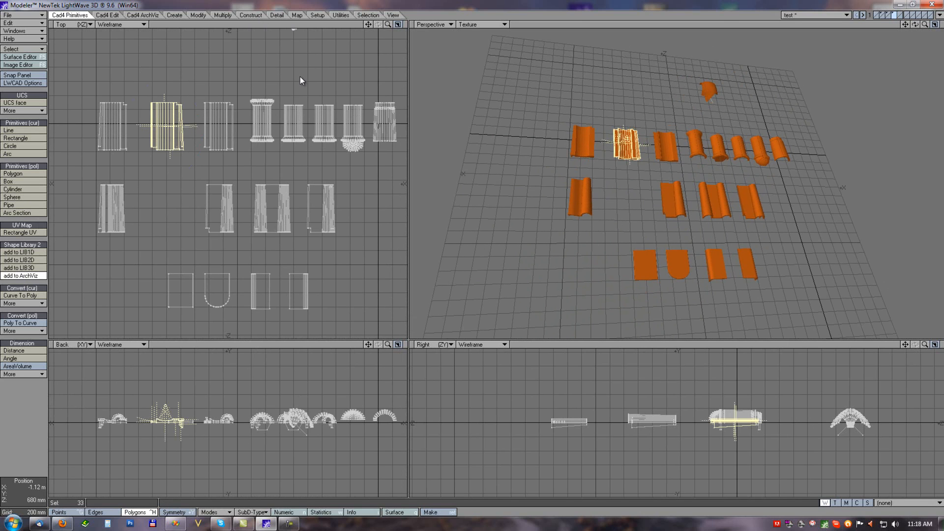
key("n")
left_click_drag(358, 37, 429, 36)
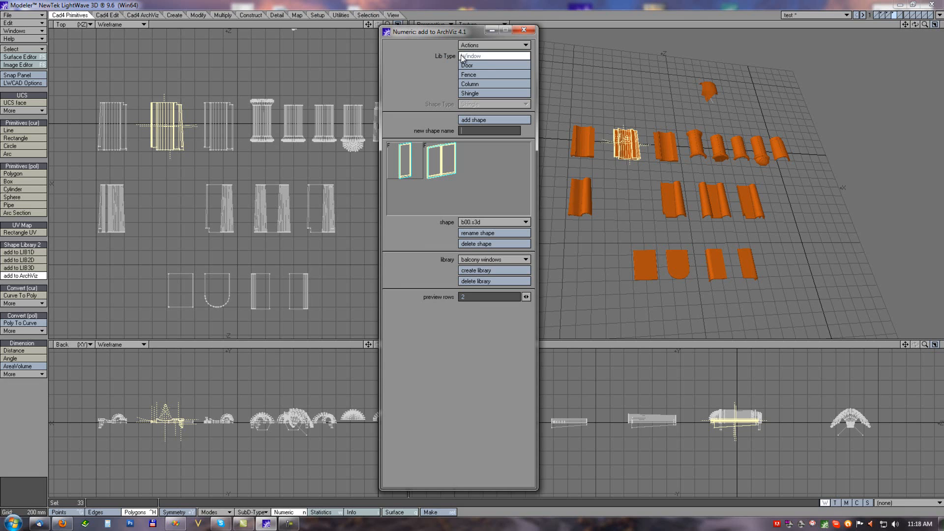
left_click(470, 95)
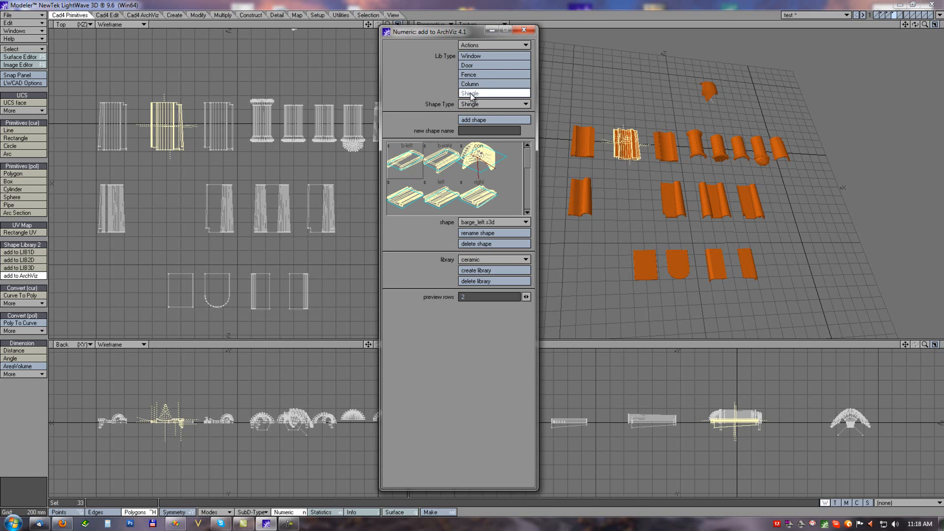
left_click(473, 104)
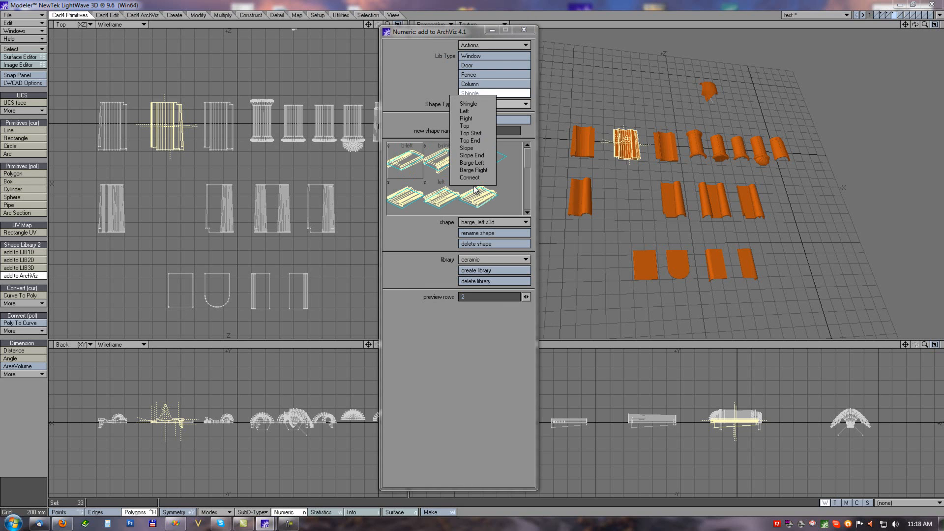
left_click(416, 77)
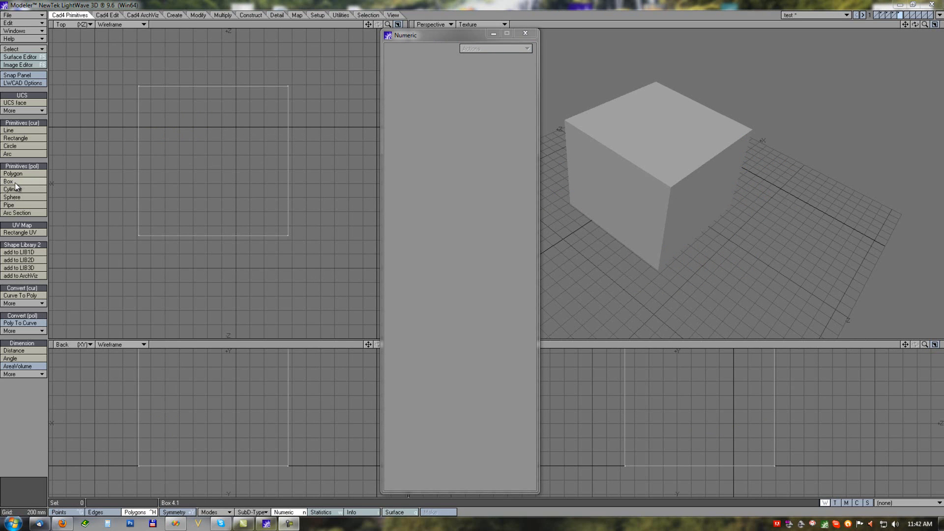
Draw a subtractive LIB2D box with shape profile_06 across the block's edge, about 781 mm by 766 mm
left_click(15, 182)
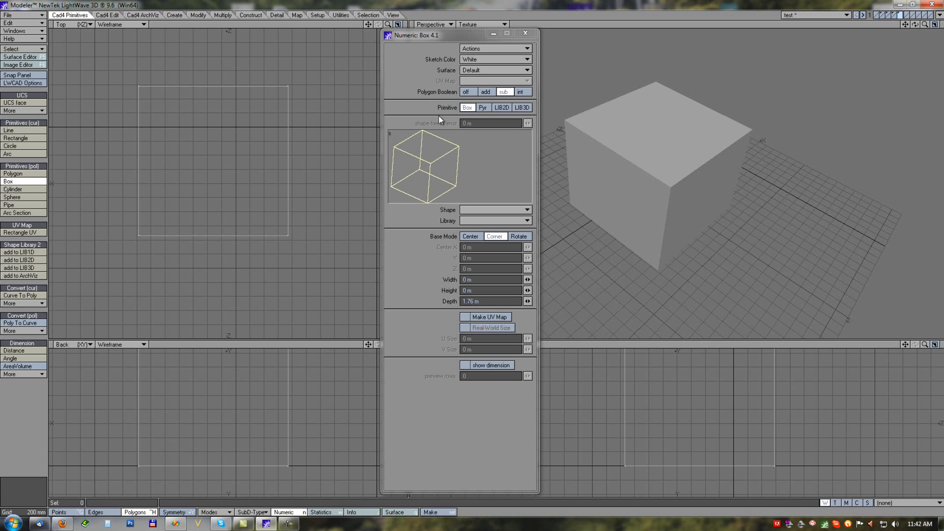
left_click(500, 108)
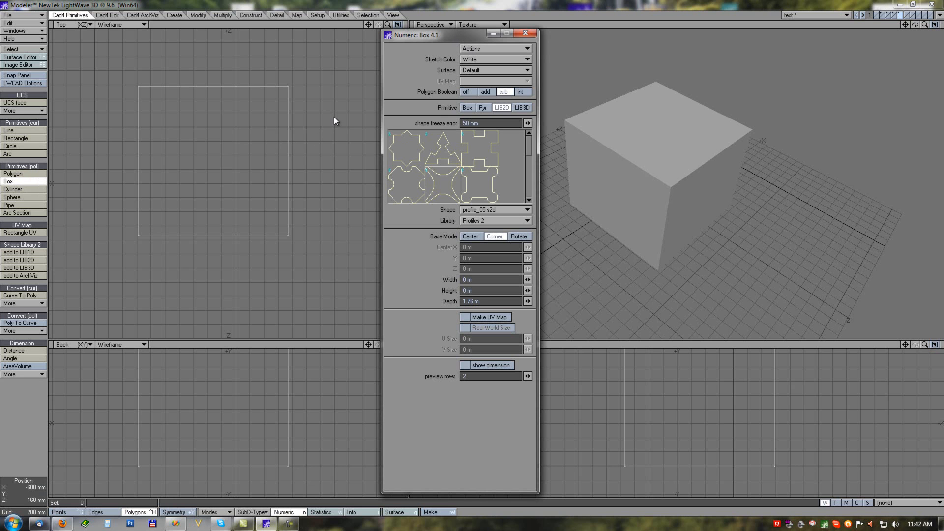
left_click_drag(321, 108, 257, 106, "alt")
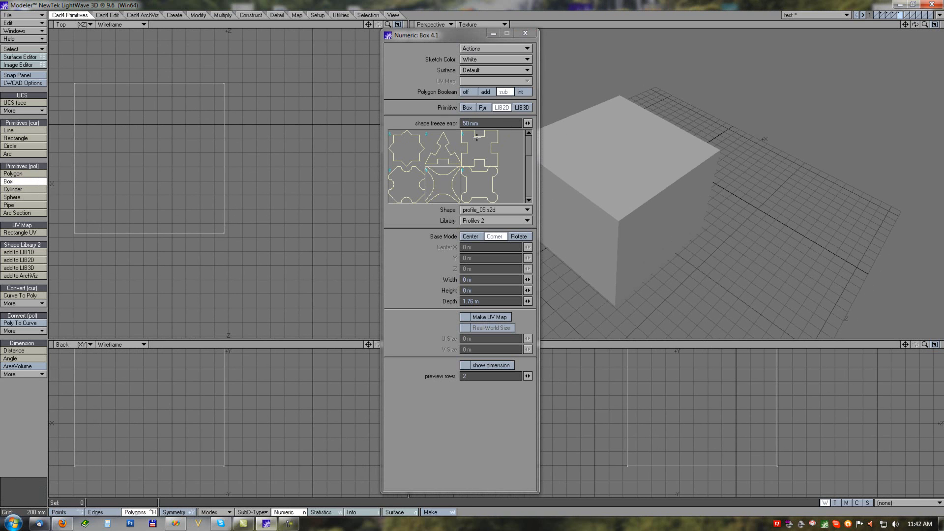
left_click(479, 186)
left_click_drag(220, 129, 273, 181)
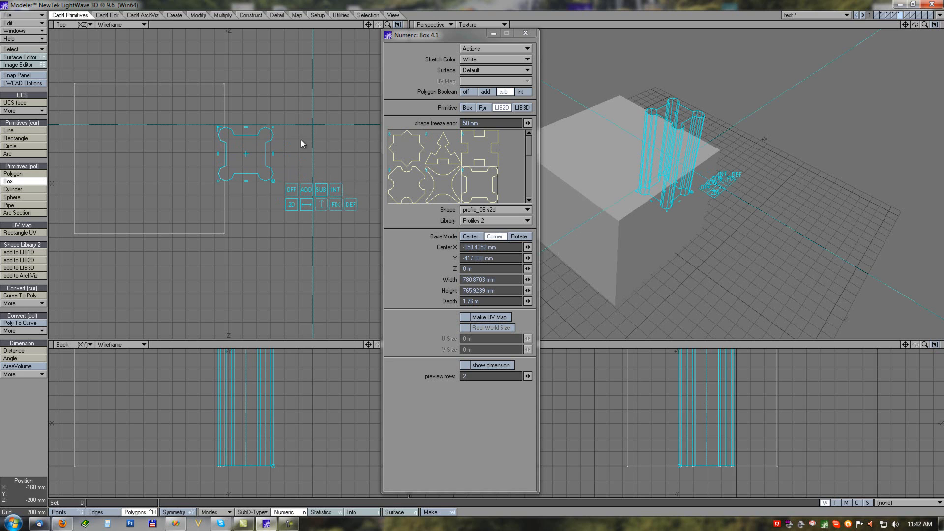
Set the shape freeze error to 19 mm and cut several profile_06 shapes out of the block's corners and edges
left_click_drag(528, 124, 515, 124)
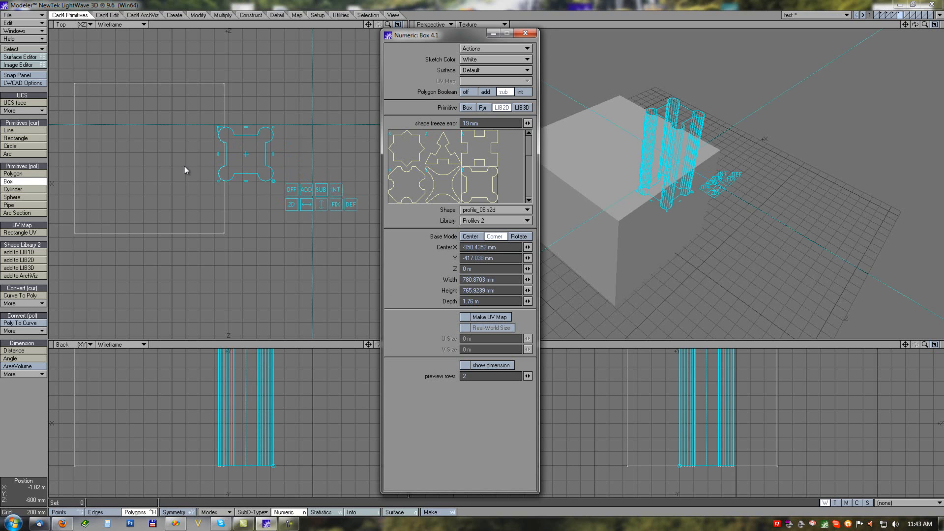
left_click_drag(247, 155, 218, 117)
left_click(264, 168)
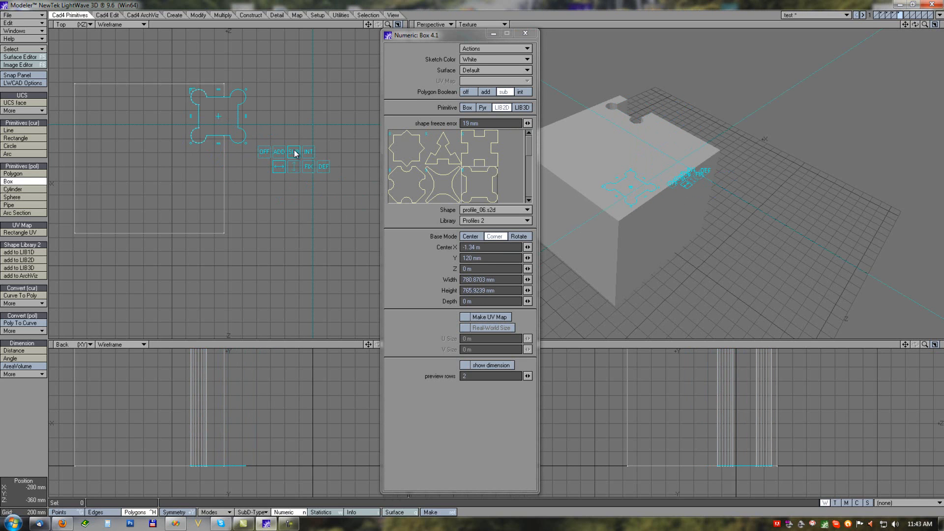
left_click_drag(226, 118, 222, 88)
left_click_drag(193, 152, 271, 241)
left_click_drag(70, 167, 143, 256)
left_click_drag(118, 146, 152, 149)
Draw a separate profile_06 column beside the block with polygon boolean off, about 823 mm by 897 mm and 1.1 m tall
left_click_drag(339, 140, 269, 148, "alt+shift")
left_click_drag(187, 140, 245, 202)
left_click(264, 210)
left_click_drag(221, 412, 217, 388)
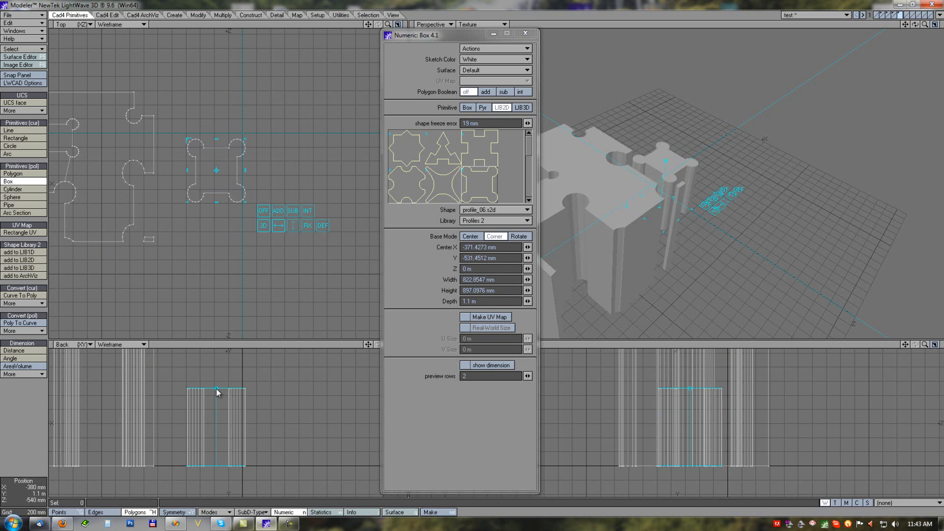
Add another box about 866 mm by 1.04 m away from the column and change its LIB2D shape to profile_02
left_click_drag(751, 202, 818, 271, "alt")
left_click(438, 153)
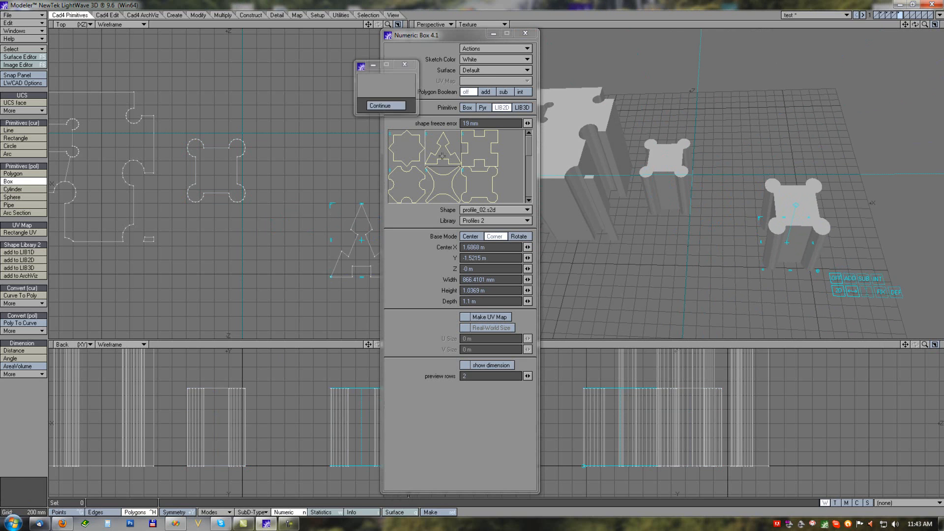
left_click_drag(683, 260, 728, 294)
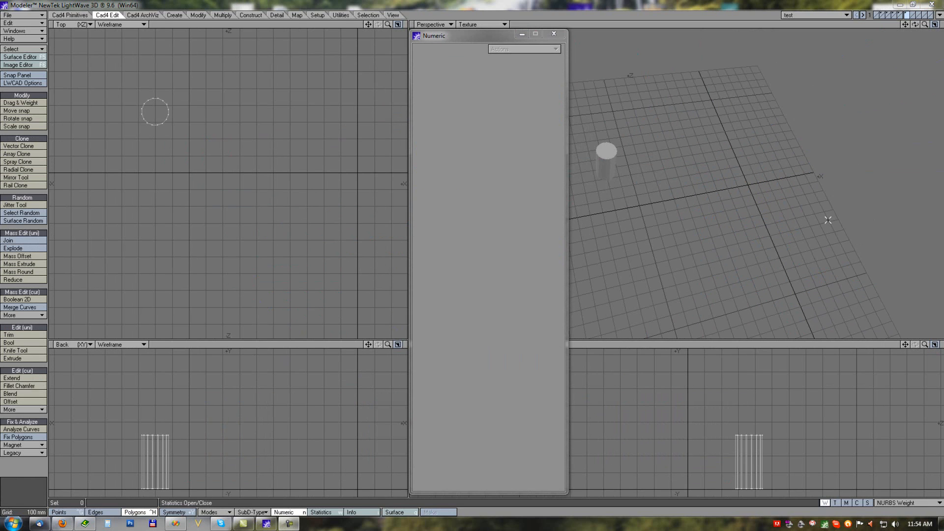
Radially clone the cylinder from the scene as a segment with count 3 and an angle of about 33.5°
left_click(28, 169)
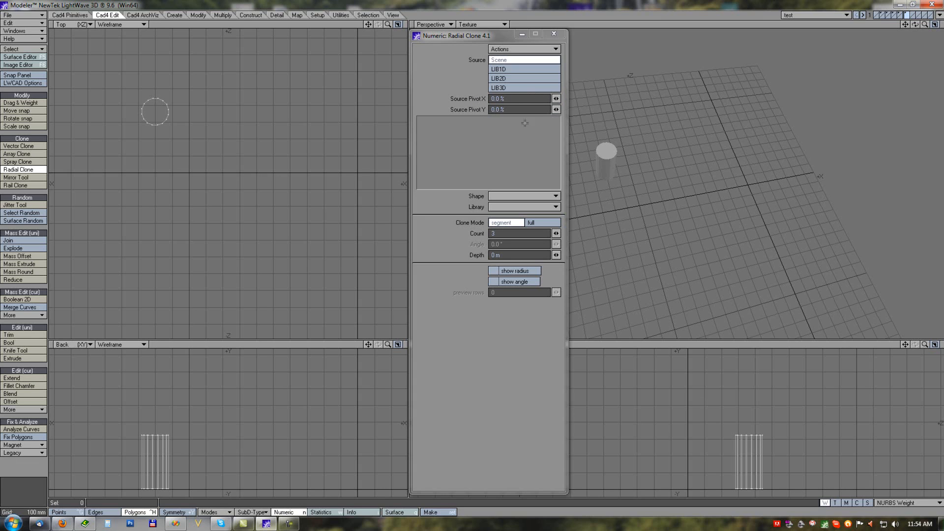
left_click_drag(241, 180, 279, 258)
left_click_drag(290, 207, 310, 221)
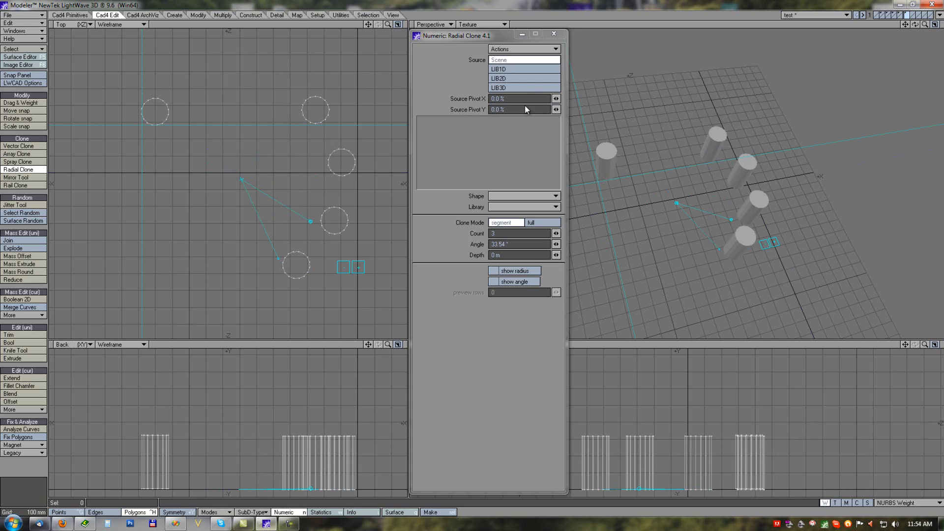
Set the radial clone's source pivot X and Y to 100%
left_click(497, 98)
type("100")
key("Tab")
type("100")
key("Tab")
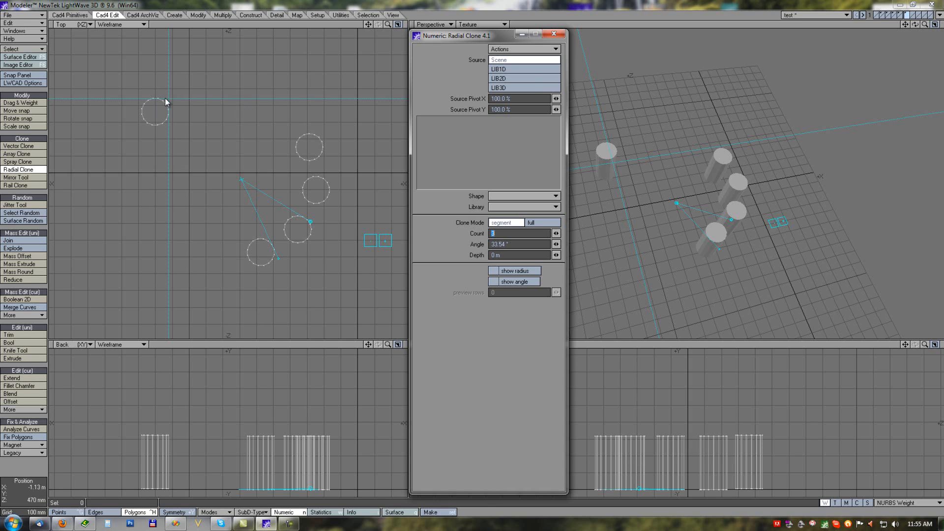
Widen the clone angle to about 41.3° and set the source pivot X and Y to 50%
mouse_move(310, 223)
left_mouse_down()
mouse_move(319, 227)
mouse_move(322, 215)
left_mouse_up()
left_click(420, 43)
type("500")
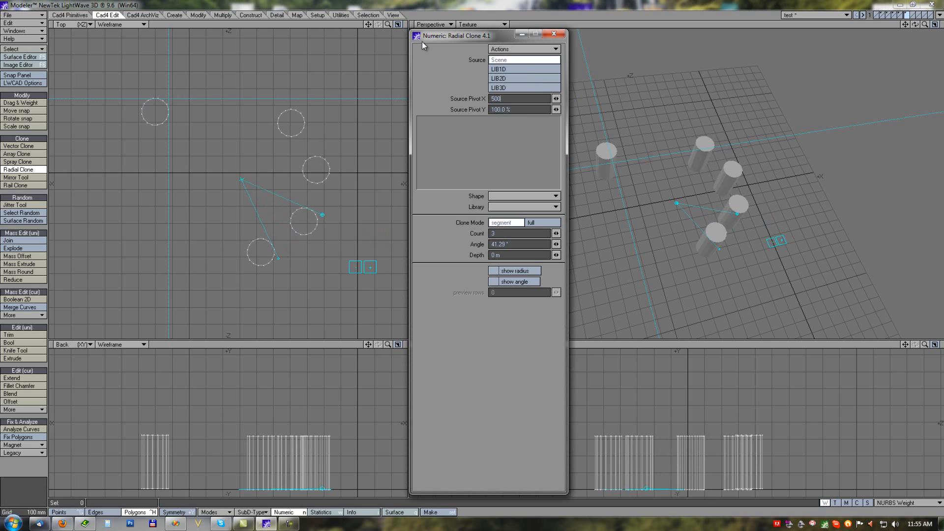
key("Tab")
type("50")
key("Tab")
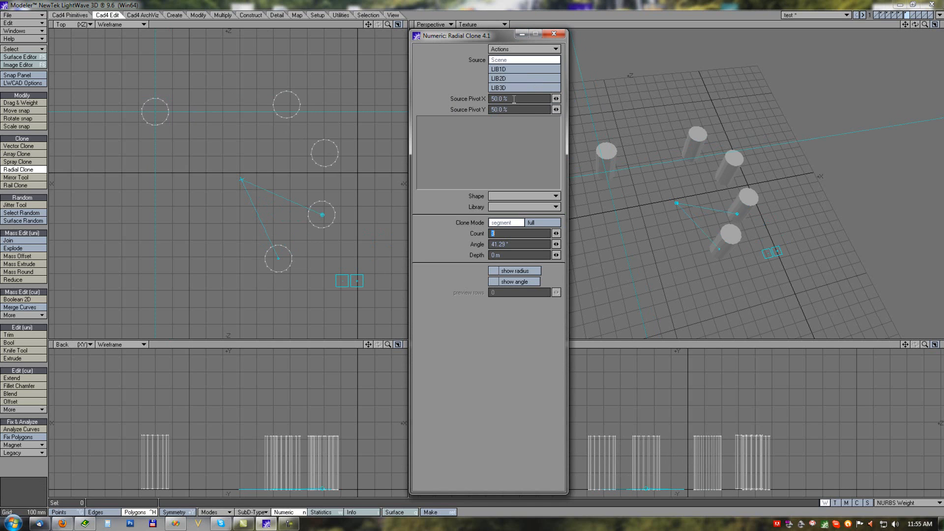
Switch the clone source to LIB2D shape profile_03 and adjust the segment angle to about 34.5°
mouse_move(322, 215)
left_mouse_down()
mouse_move(329, 262)
mouse_move(335, 217)
mouse_move(339, 242)
mouse_move(353, 245)
left_mouse_up()
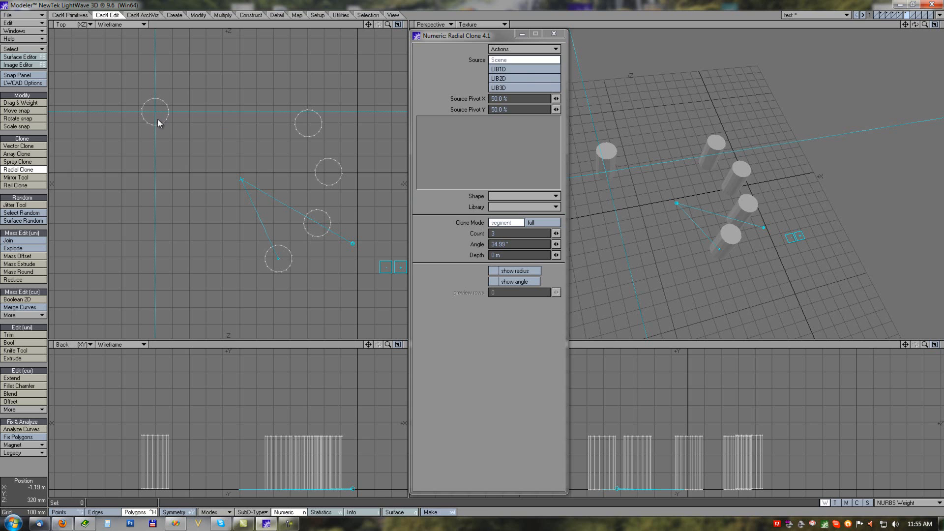
left_click(501, 79)
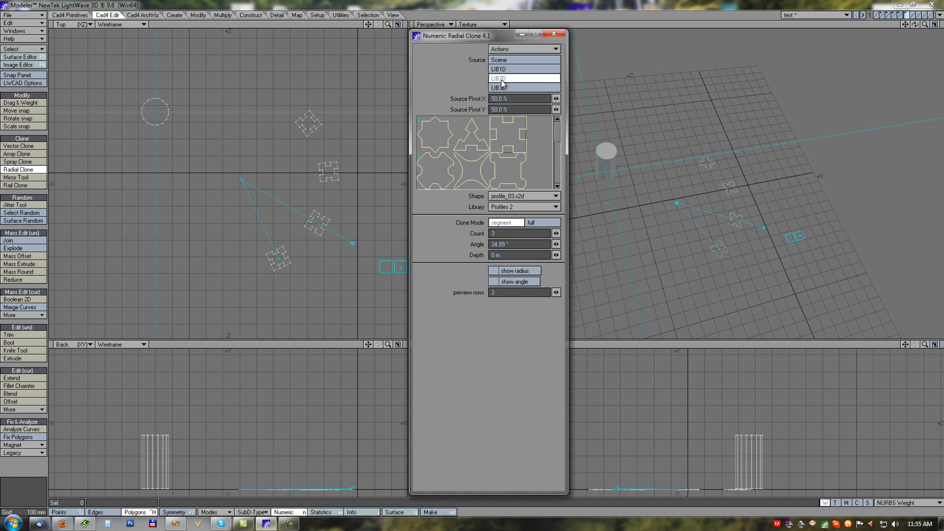
mouse_move(353, 243)
left_mouse_down()
mouse_move(322, 218)
mouse_move(327, 230)
left_mouse_up()
left_click_drag(282, 263, 318, 259, "ctrl+alt")
left_click(478, 85)
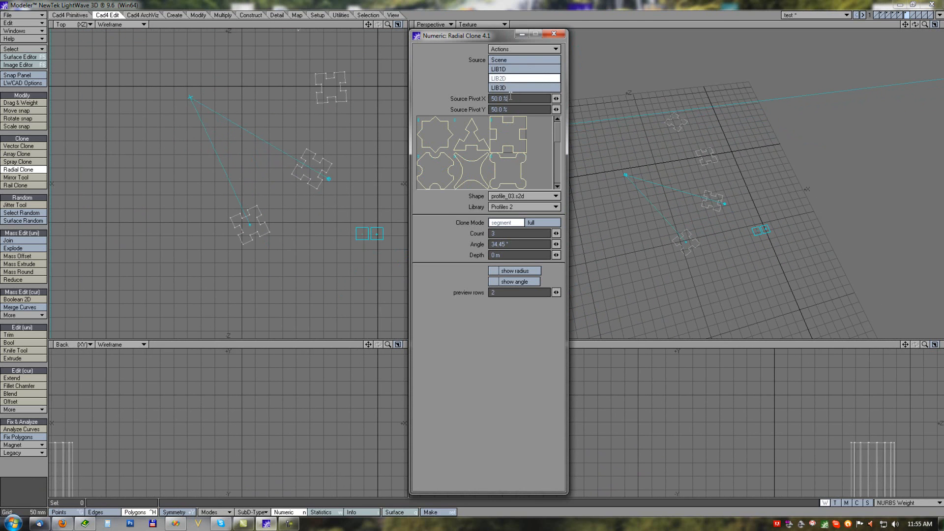
Set the radial clone's source pivot X and Y to 0%
type("0")
key("Tab")
type("0")
key("Tab")
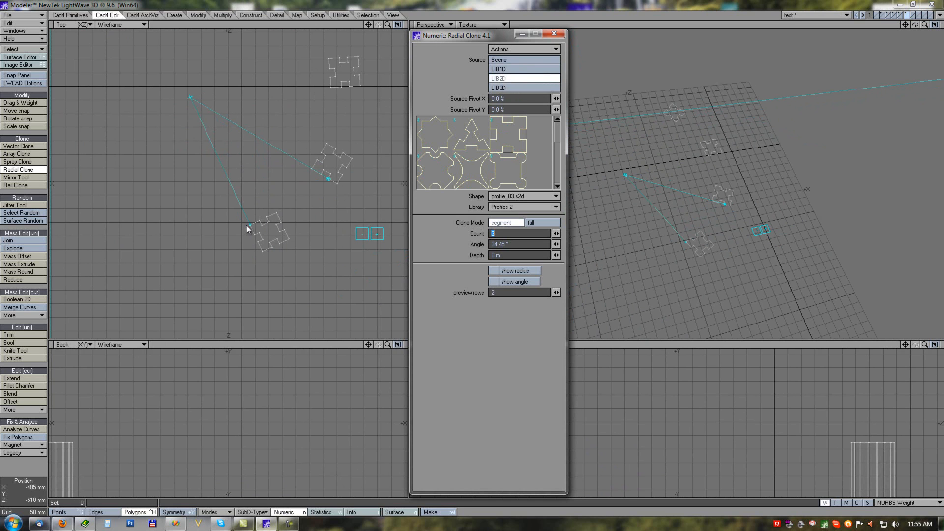
scroll(287, 182, "down", 4)
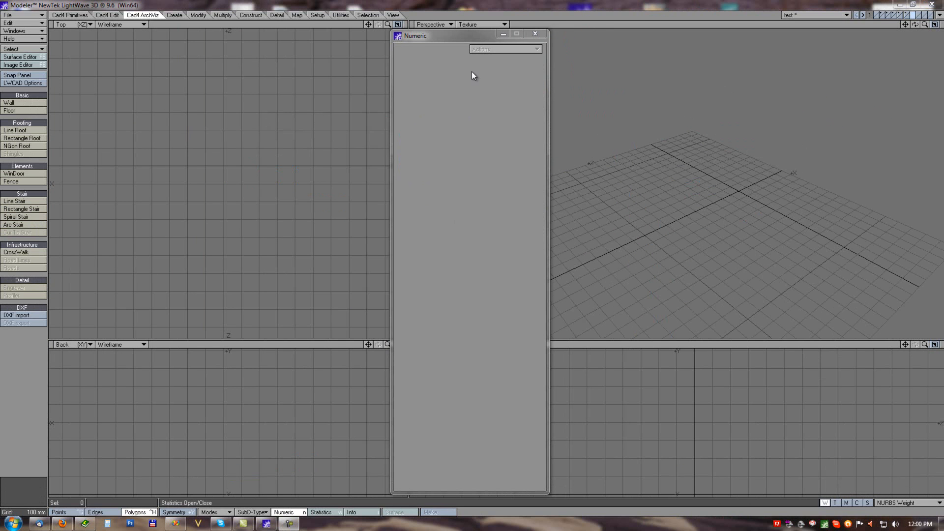
Draw a 900 mm fence segment in the Top view using shape fm00 from the metal fence library
left_click(35, 181)
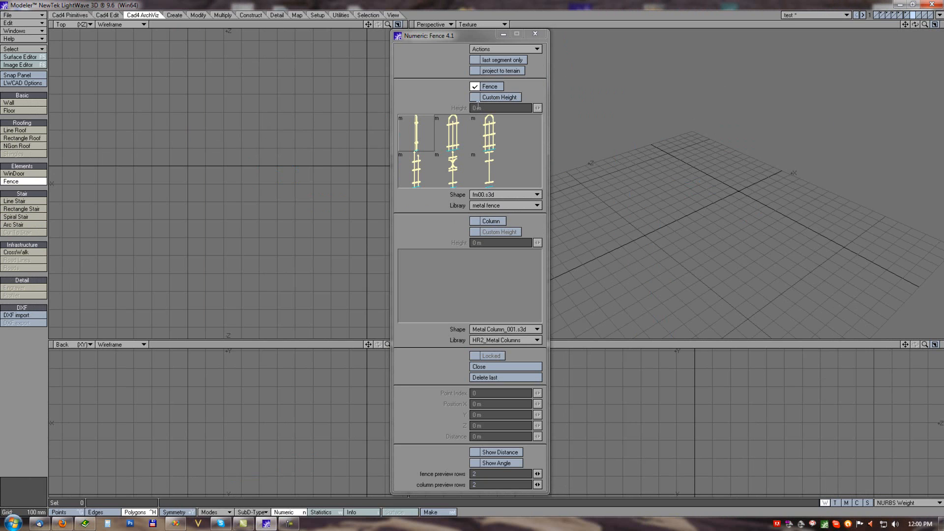
left_click(153, 159)
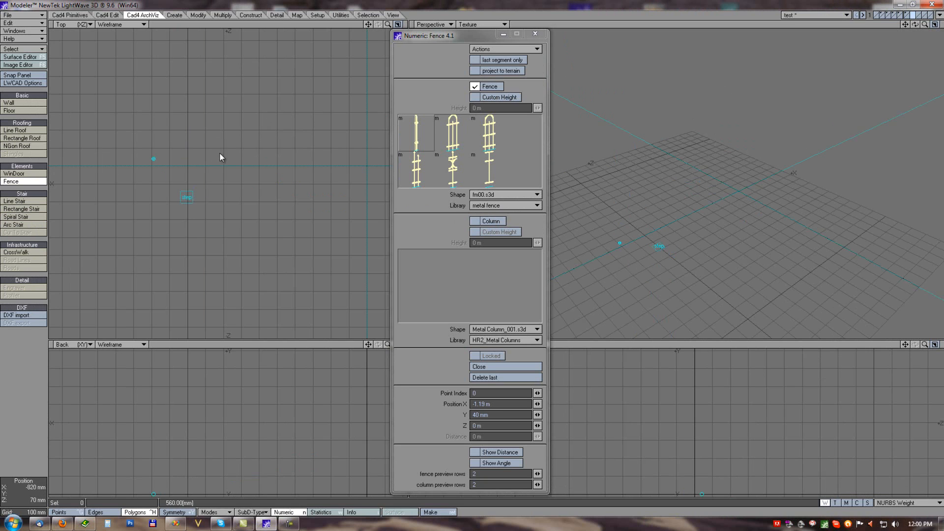
left_click(315, 159)
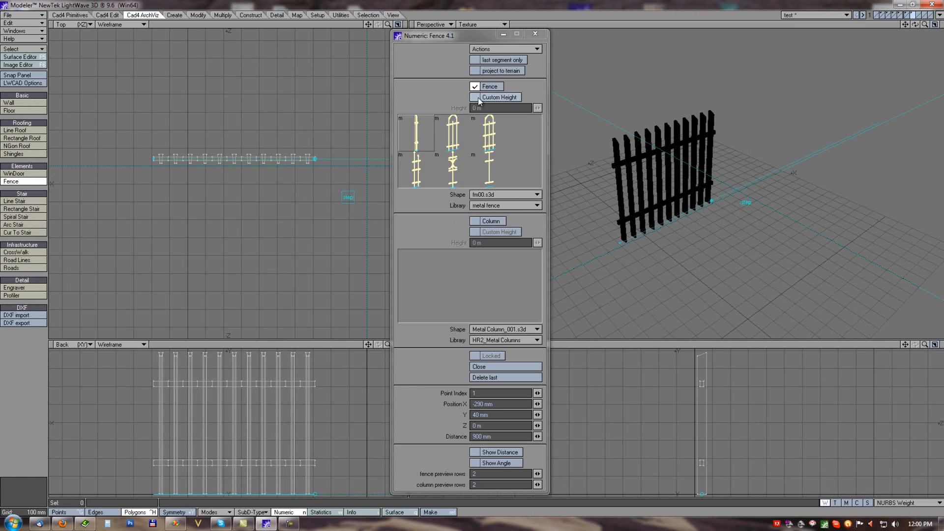
Try a custom fence height of about 1.21 m on the first segment
left_click(480, 100)
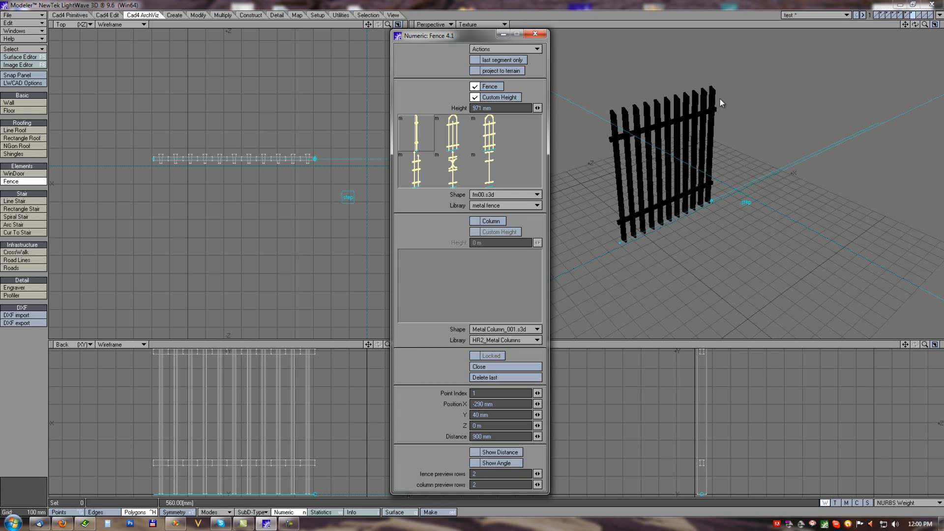
left_click_drag(538, 108, 99, 231)
left_click_drag(659, 152, 706, 143, "alt")
left_click(475, 97)
left_click_drag(693, 196, 677, 152, "alt")
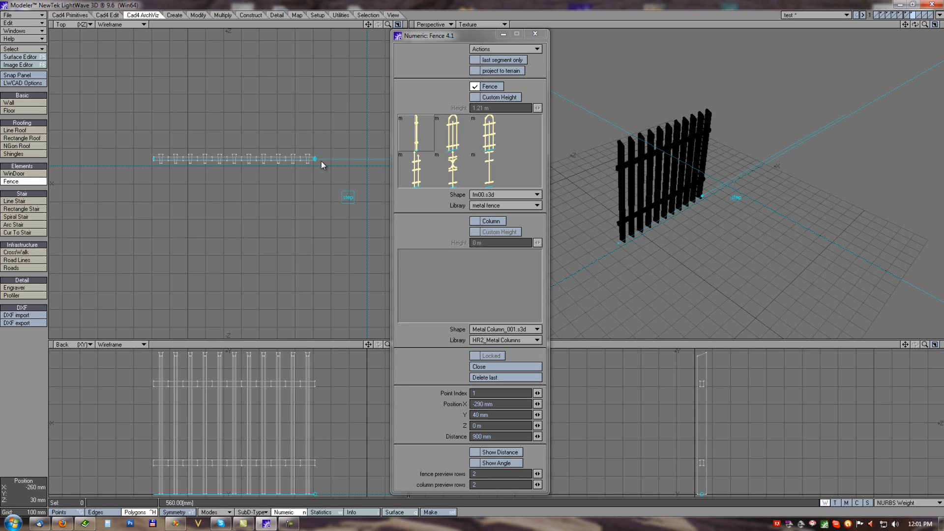
Add a second fence segment about 471 mm long and enable Metal Column_001 columns, trying a custom column height of about 1.53 m
left_click(320, 76)
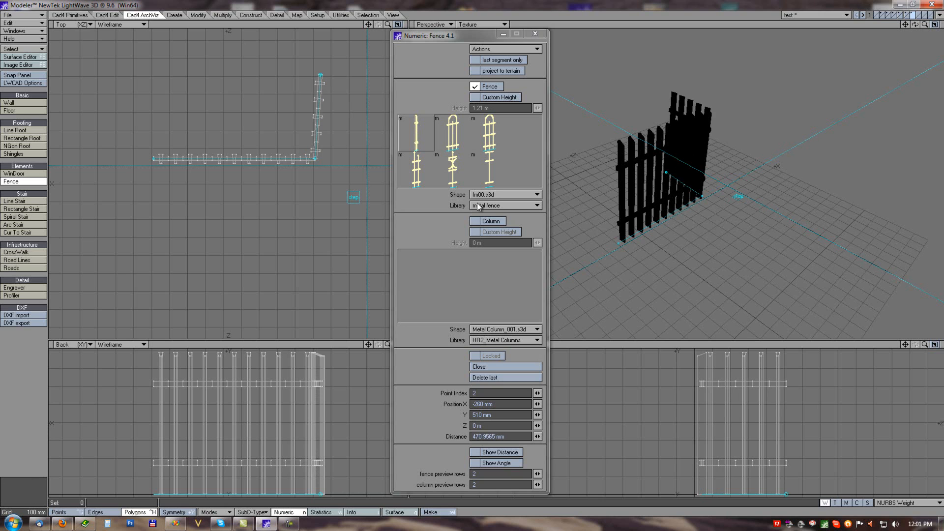
left_click(474, 221)
left_click(474, 232)
left_click_drag(538, 242, 72, 230)
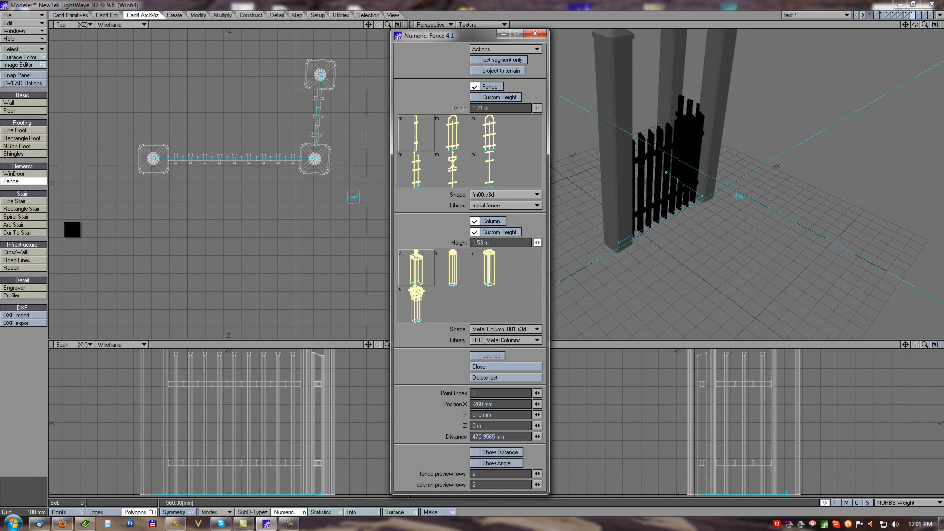
left_click(474, 232)
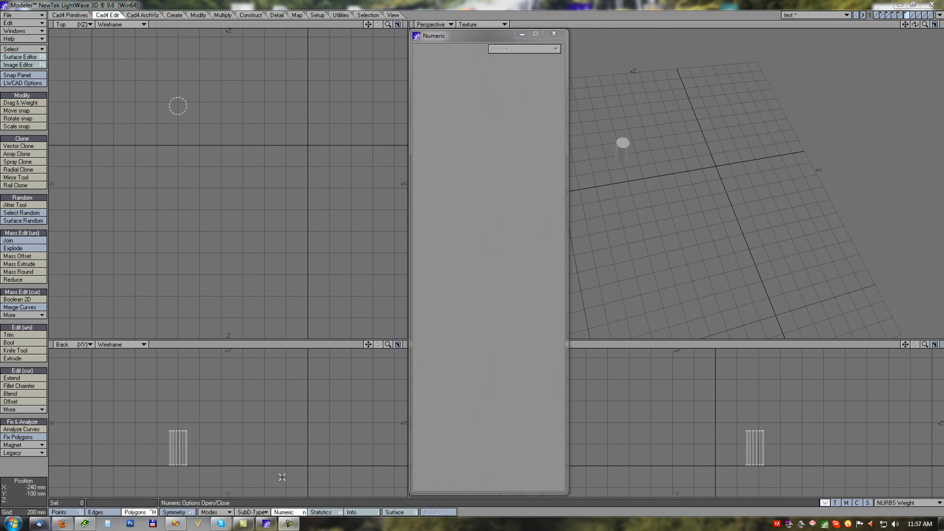
Vector clone profile_03 over a distance of 560 mm with count 2, trying the left and right sides and returning to center
left_click(19, 146)
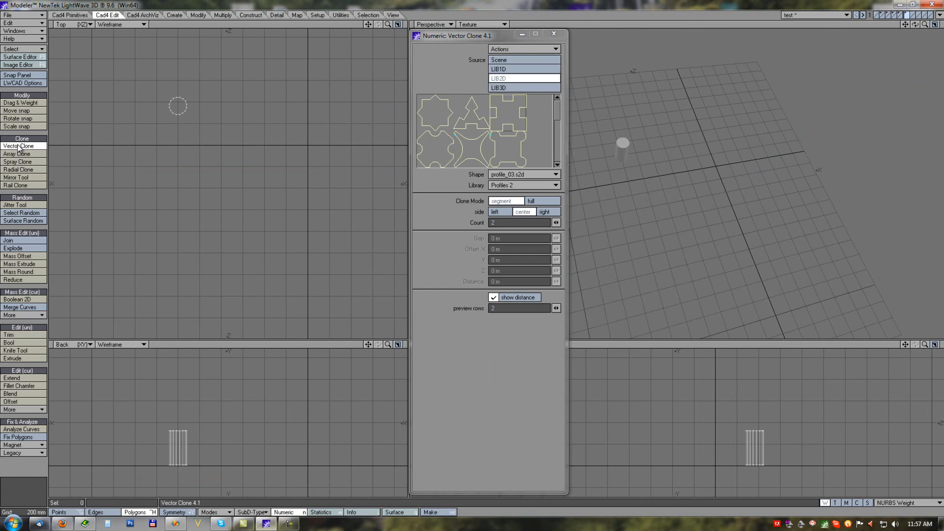
mouse_move(145, 177)
left_mouse_down()
mouse_move(247, 259)
mouse_move(251, 214)
mouse_move(193, 175)
mouse_move(232, 198)
left_mouse_up()
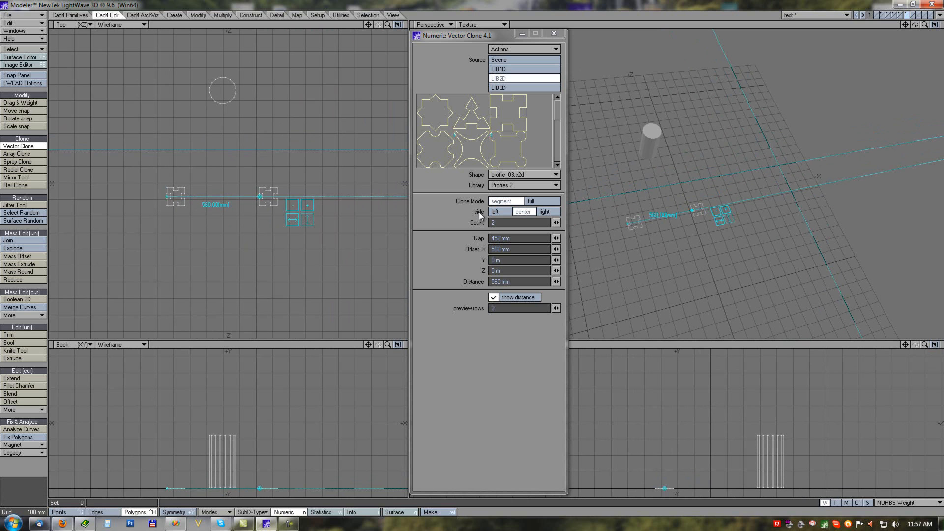
left_click(498, 212)
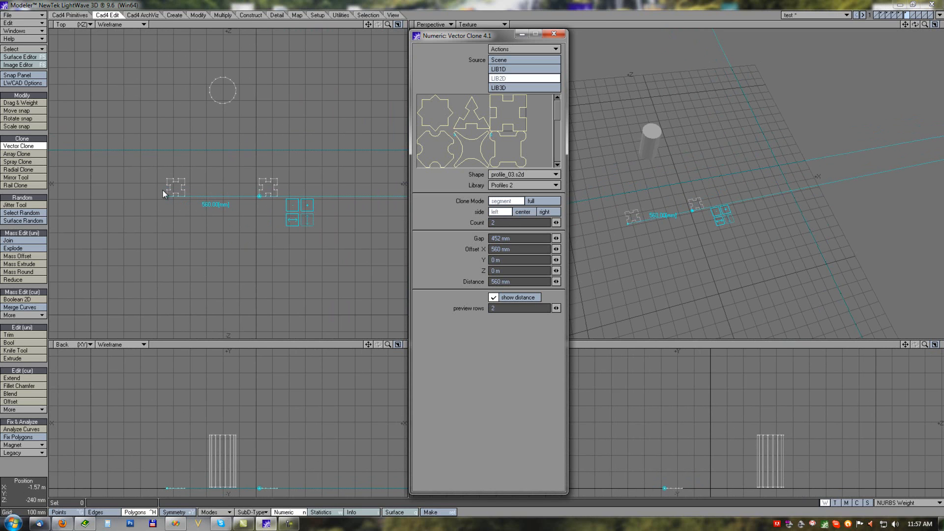
left_click(549, 212)
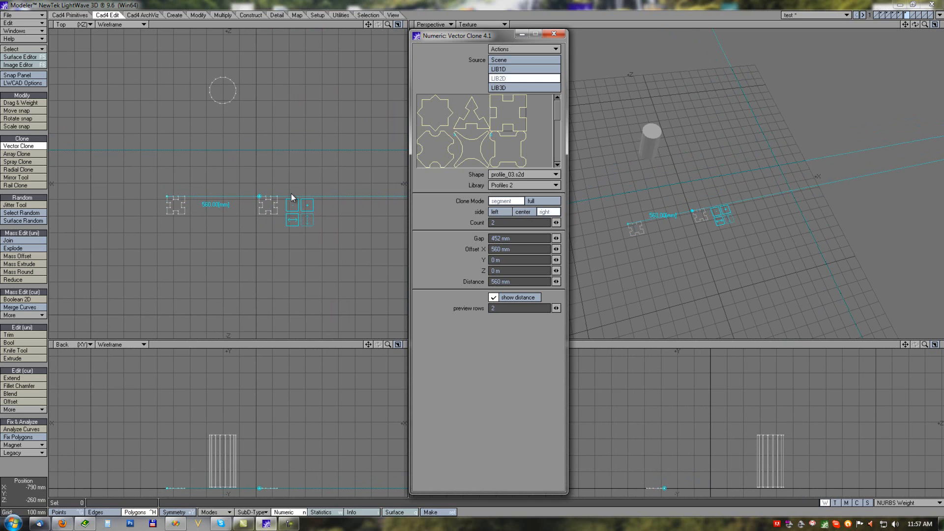
left_click(520, 212)
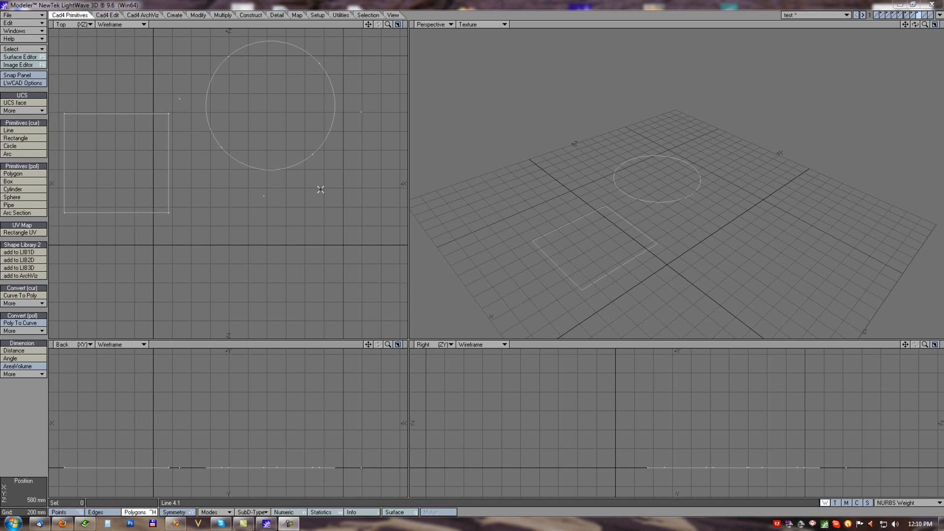
Draw a curve rectangle overlapping the existing rectangle and circle in the Top view, with the boolean mode set to INT
left_click(20, 138)
left_click_drag(114, 262, 286, 137)
left_click(377, 272)
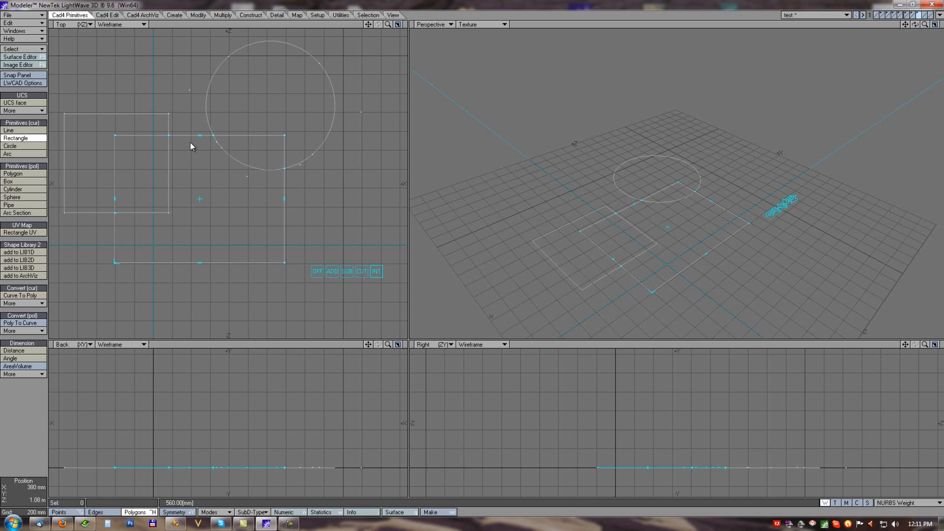
key("Return")
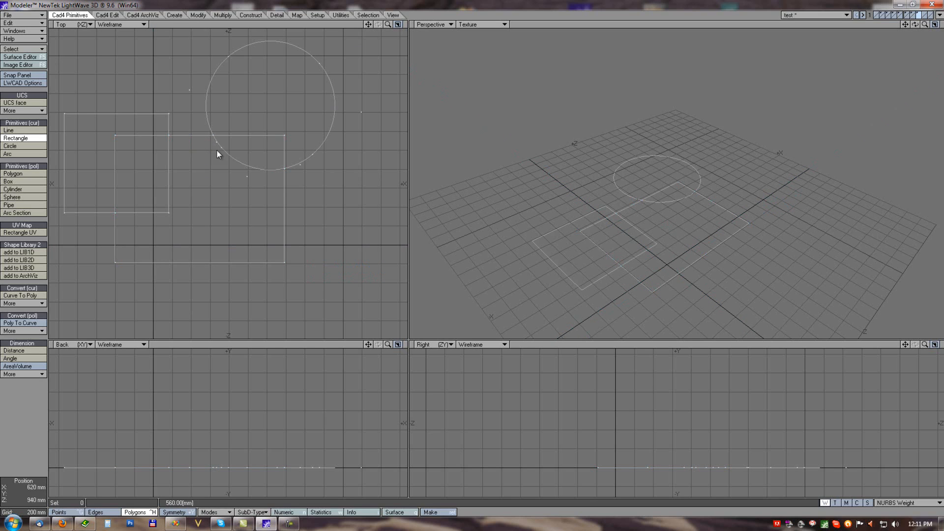
key("space")
Pick the circle and rectangle curves at their overlaps and undo the overlapping rectangle
left_click(230, 153)
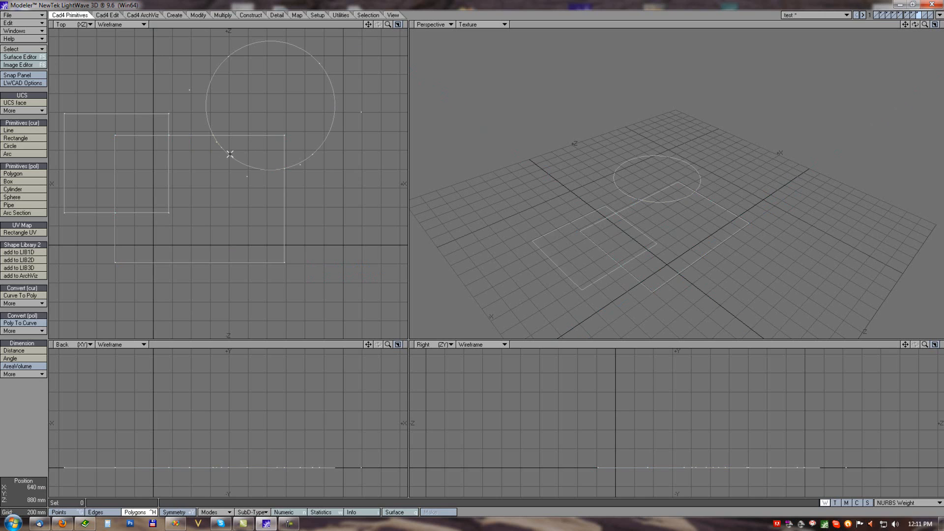
left_click(208, 104)
left_click(217, 104)
left_click(136, 128)
left_click(135, 131)
left_click(133, 134)
left_click(133, 143)
key("u")
Draw a curve rectangle overlapping the existing rectangle and circle in the Top view, with the boolean mode set to CUT
left_click(23, 138)
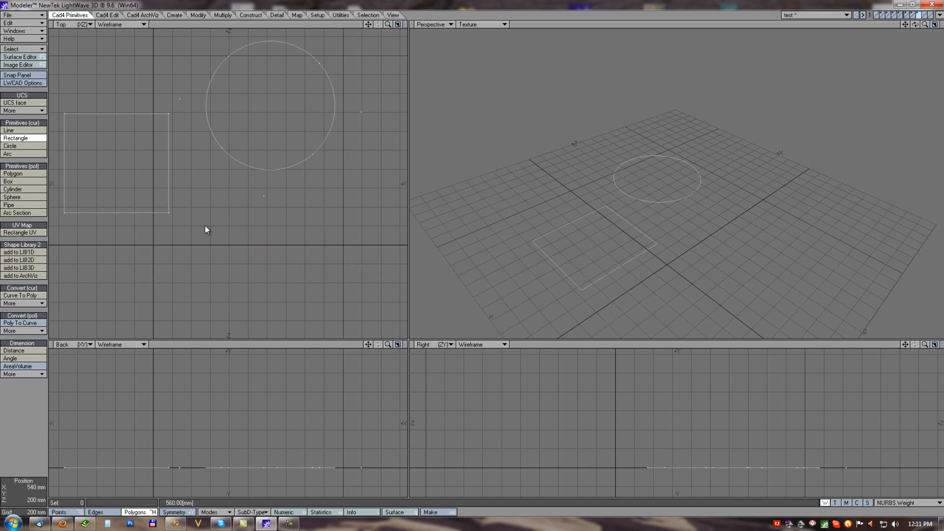
left_click_drag(146, 264, 278, 131)
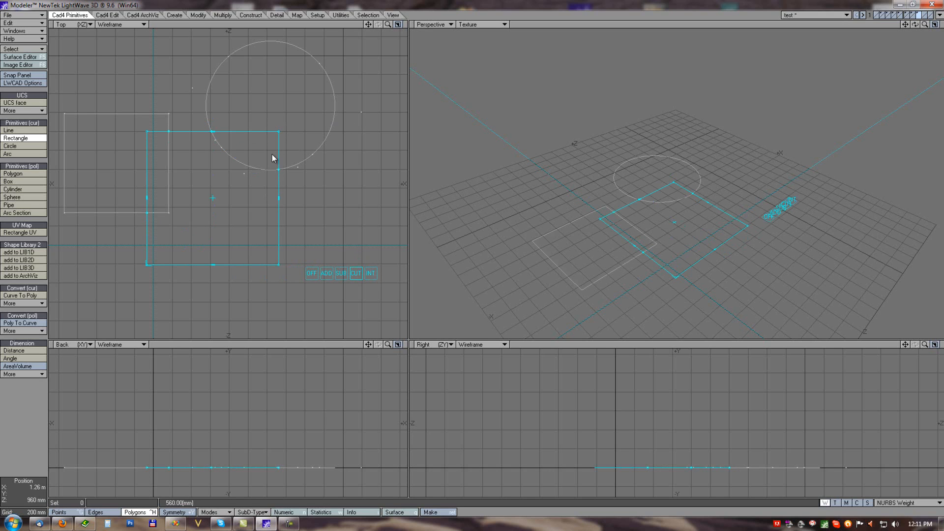
key("space")
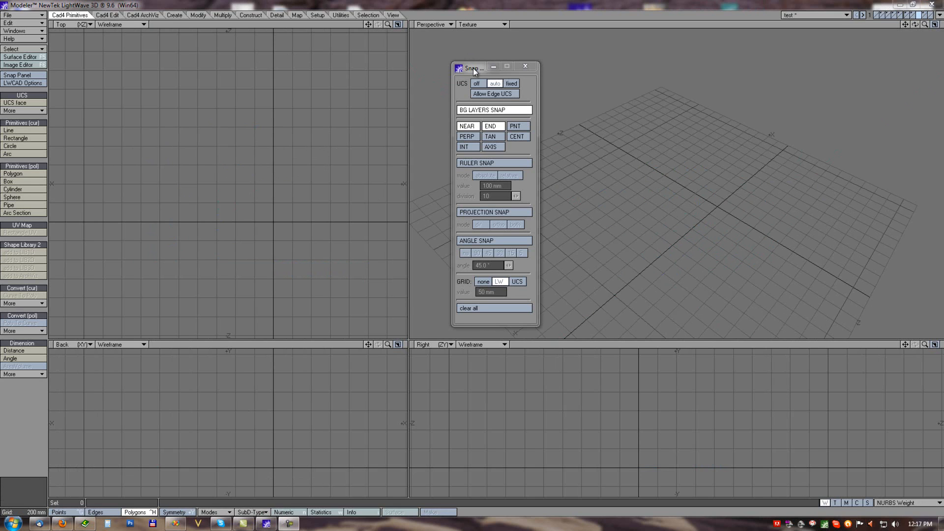
Turn on axis snap and 45° angle snap and draw a diagonal line in the Top view
left_click(490, 147)
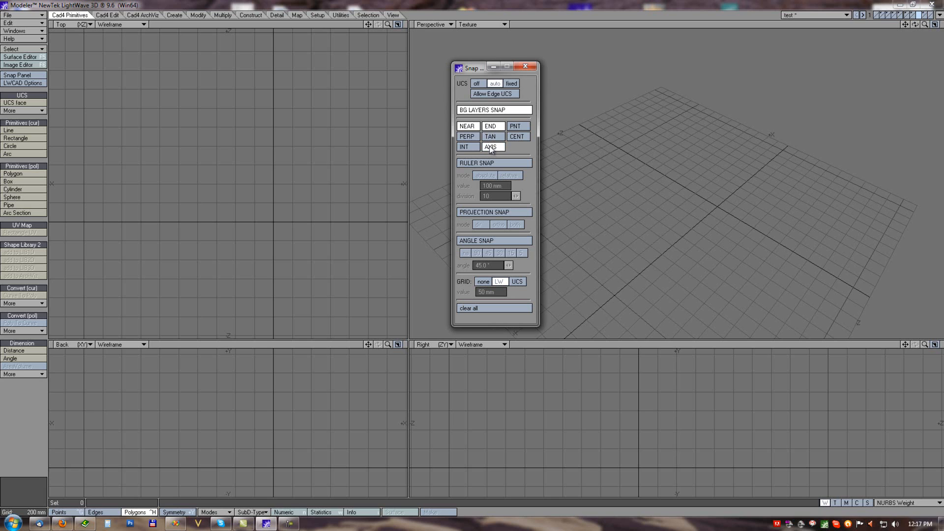
left_click(24, 130)
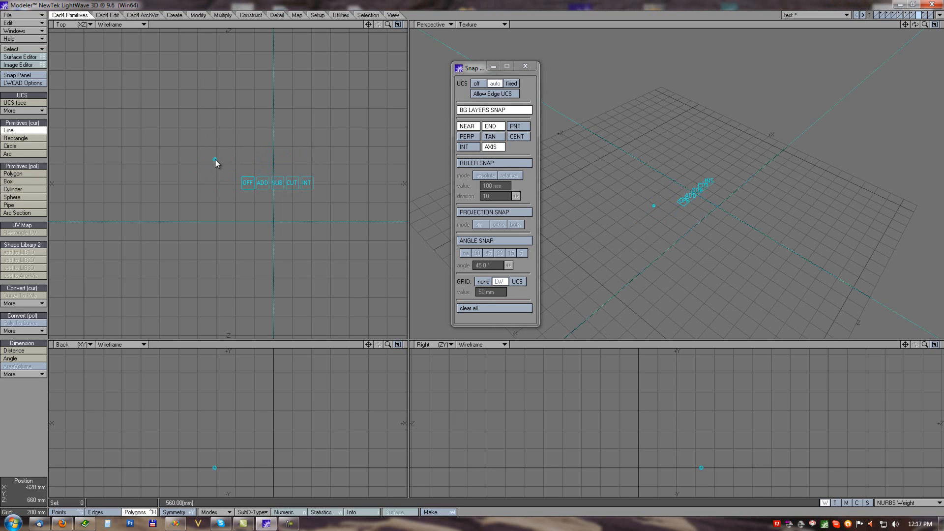
left_click(476, 241)
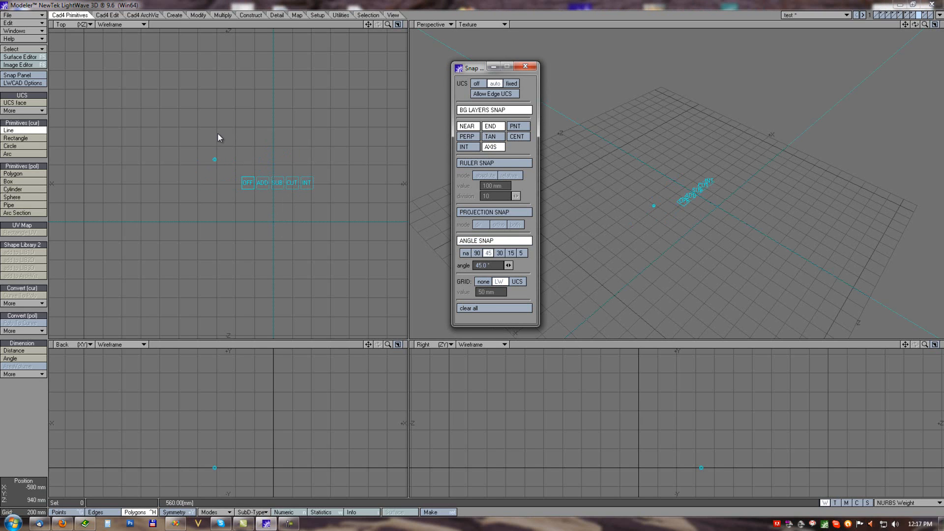
left_click_drag(234, 136, 272, 105)
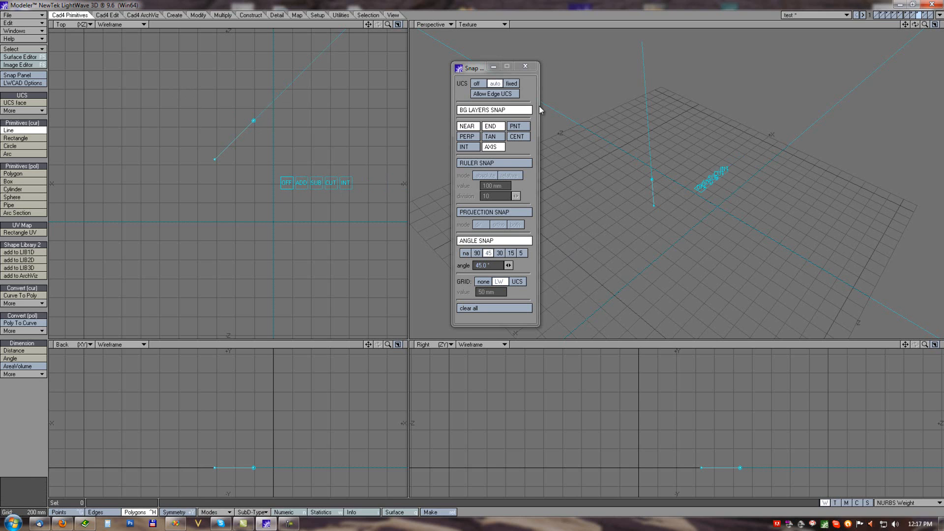
key("space")
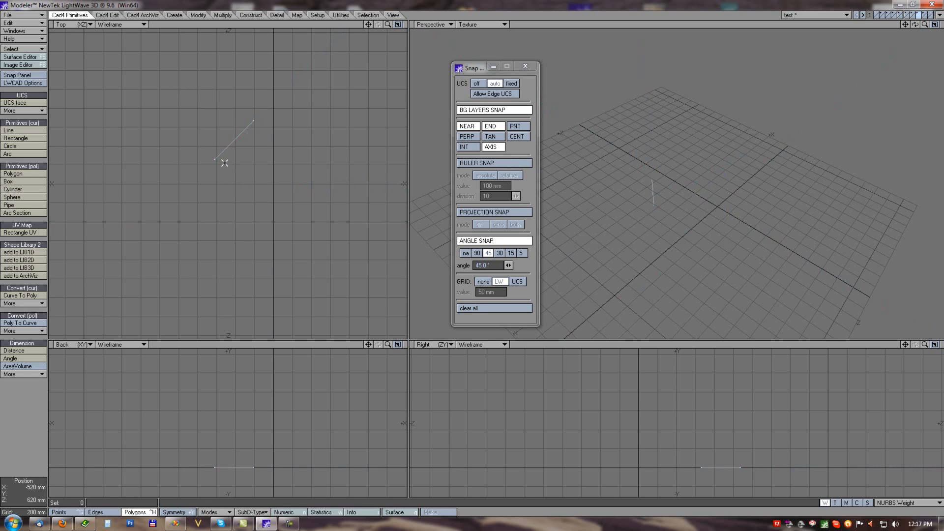
Draw a large 3D box on the ground plane beside the diagonal line
left_click(23, 183)
left_click_drag(312, 170, 198, 153, "alt")
left_click_drag(195, 82, 358, 247)
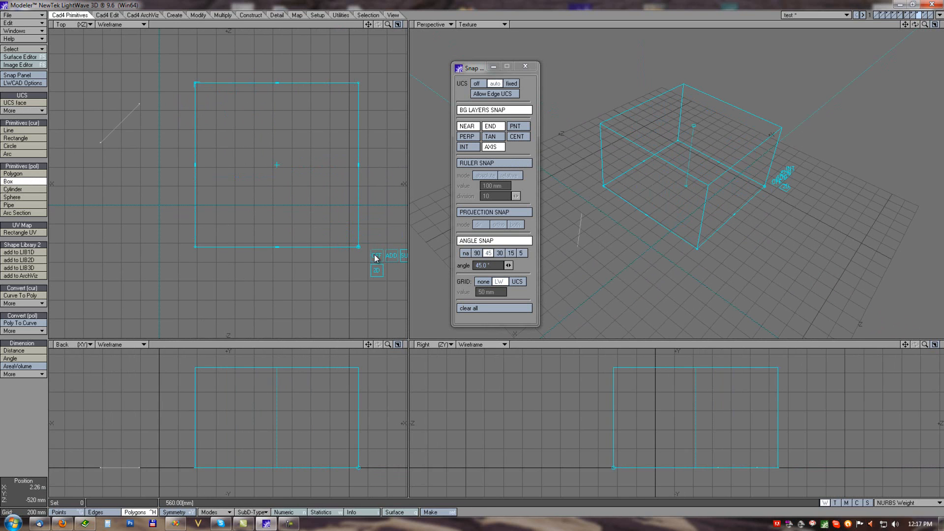
key("space")
scroll(730, 174, "up", 4)
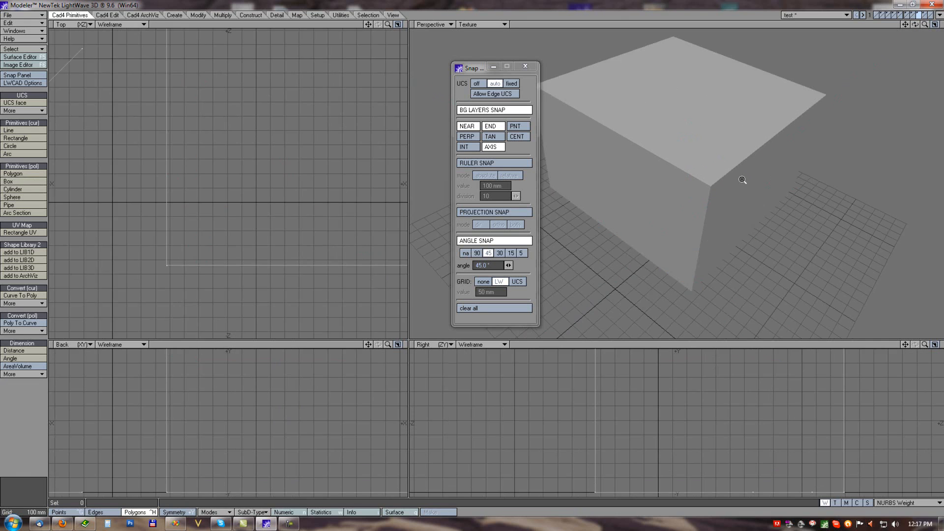
Try drawing smaller boxes on the large box's top face, starting from its front edge
left_click(17, 182)
left_click_drag(695, 194, 650, 231, "alt")
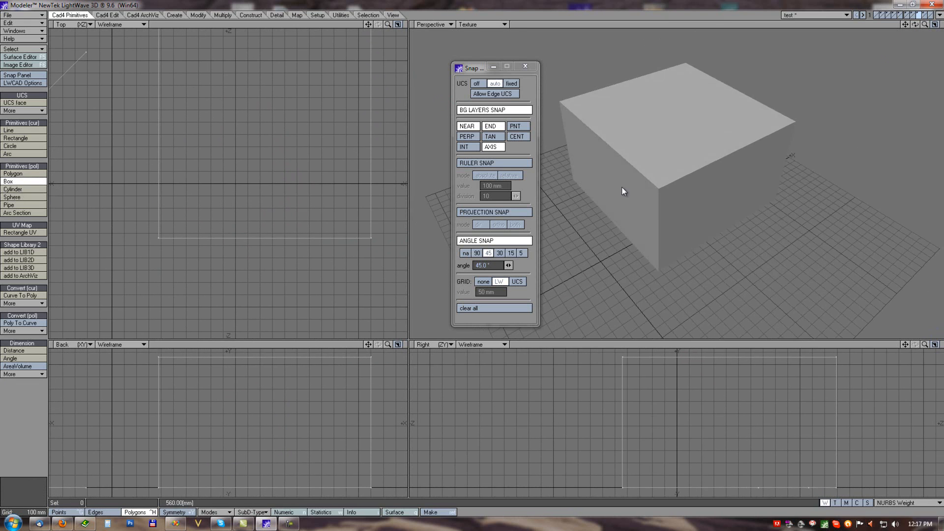
left_click_drag(713, 229, 700, 185, "alt")
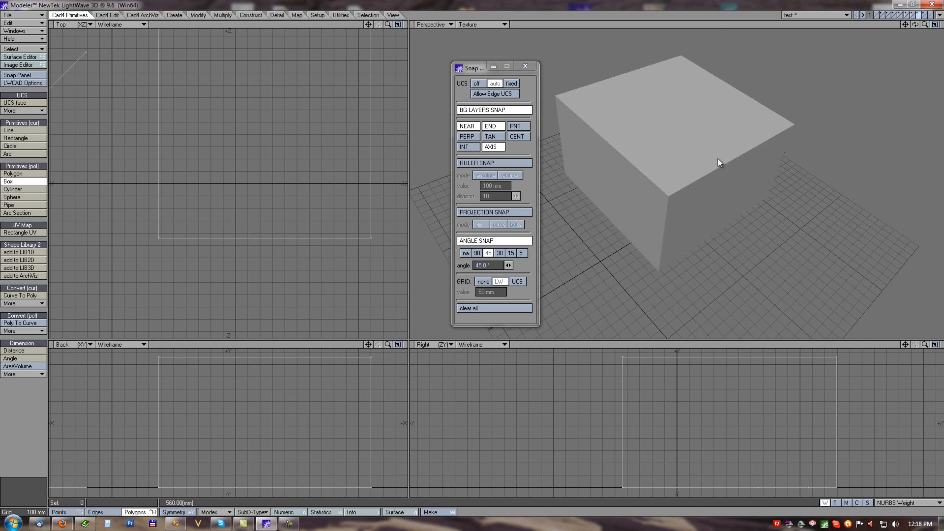
left_click_drag(688, 264, 672, 209, "alt")
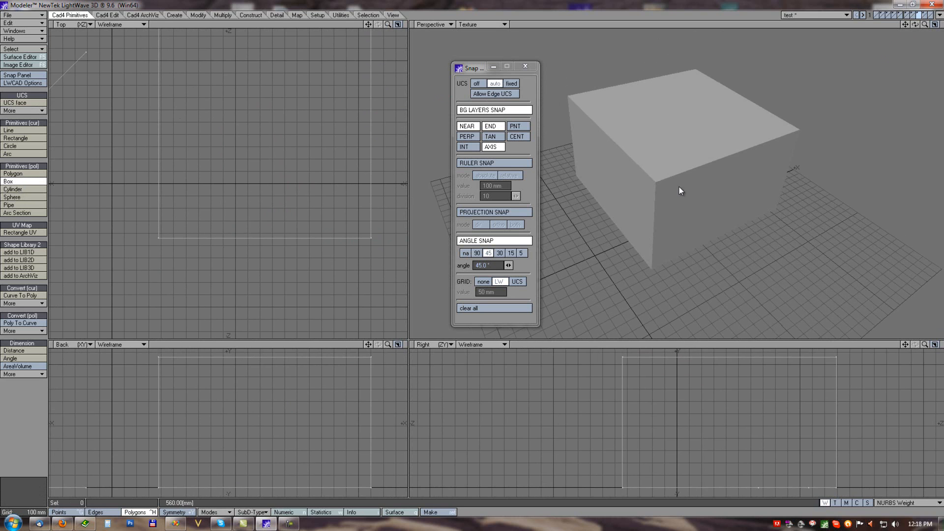
left_click_drag(679, 173, 701, 126)
left_click(14, 494)
left_click_drag(687, 172, 713, 132)
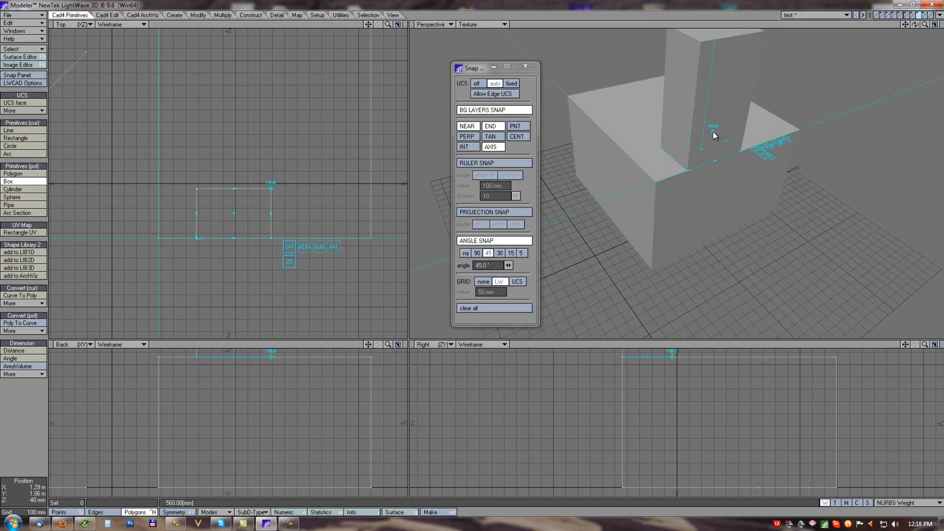
left_click_drag(760, 161, 755, 136, "ctrl+alt")
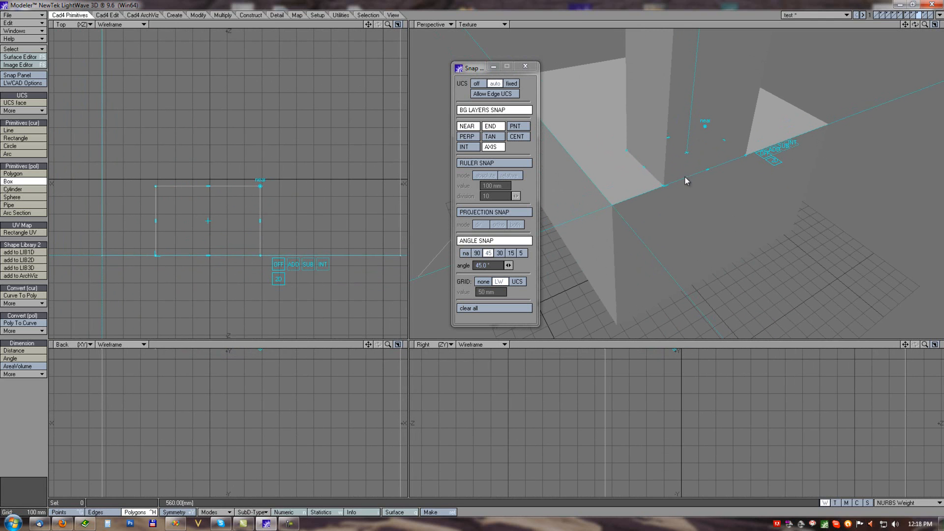
left_click(33, 490)
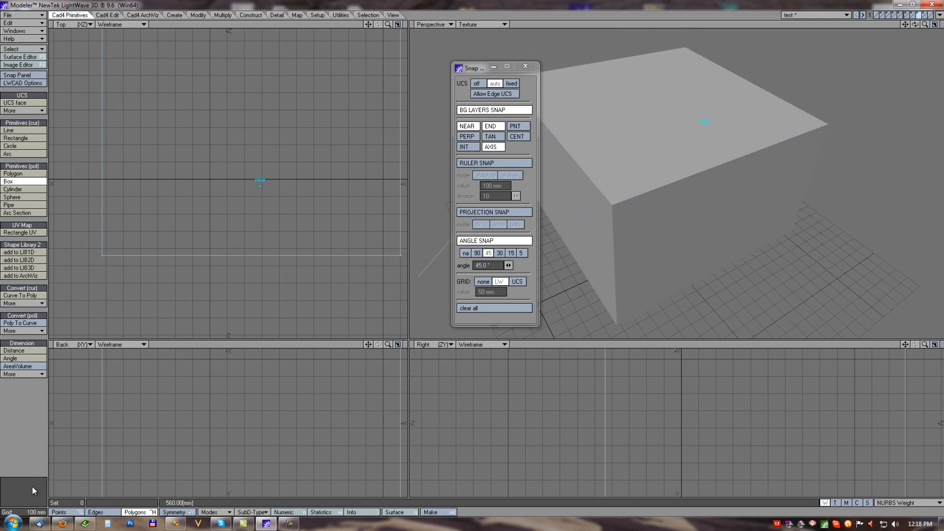
Allow edge UCS in the snap settings and try drawing boxes aligned to the large box's front top edge
left_click(481, 93)
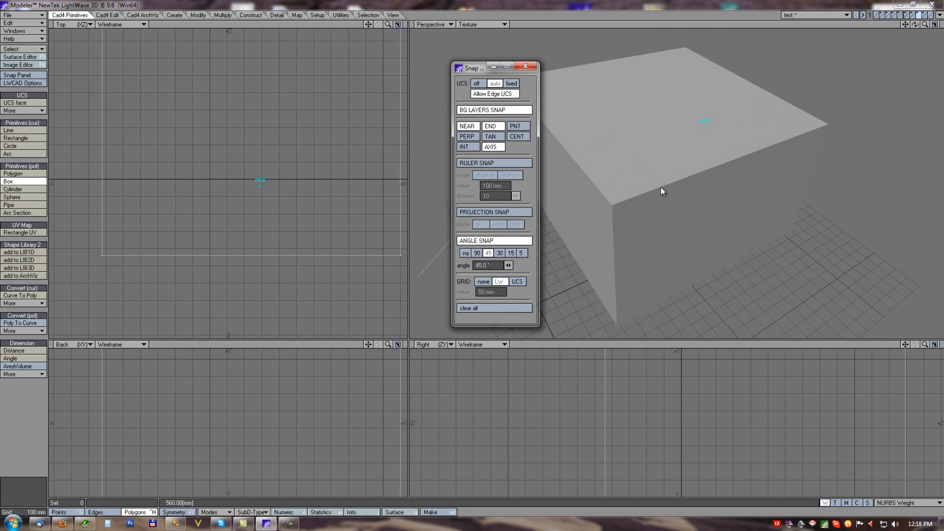
left_click_drag(662, 190, 761, 163)
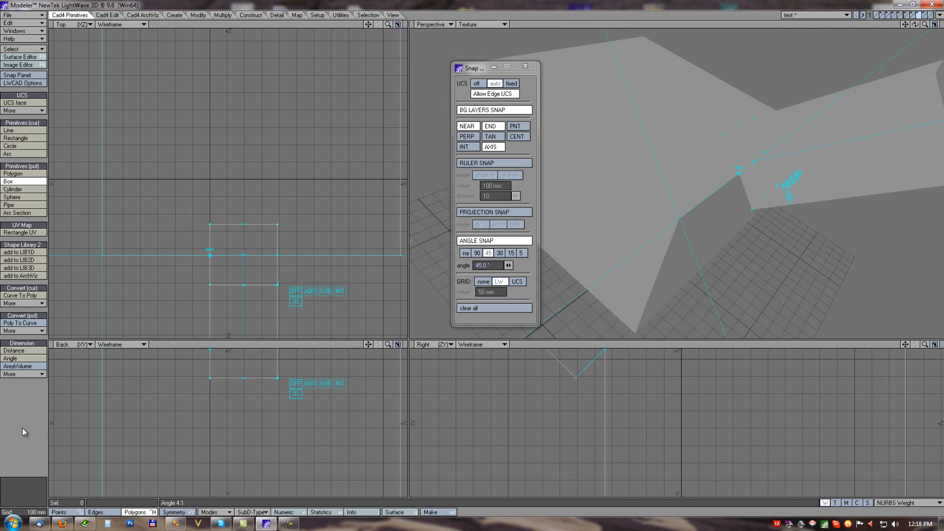
left_click(25, 491)
mouse_move(713, 140)
left_mouse_down("alt")
mouse_move(730, 160)
mouse_move(732, 139)
mouse_move(710, 156)
left_mouse_up("alt")
mouse_move(641, 89)
left_mouse_down()
mouse_move(665, 142)
mouse_move(654, 149)
left_mouse_up()
left_click(23, 493)
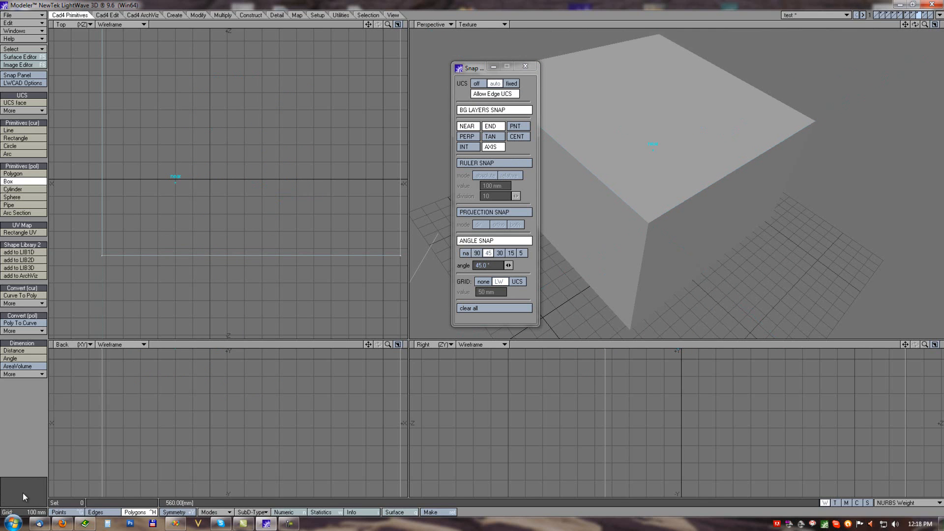
mouse_move(734, 172)
left_mouse_down()
mouse_move(700, 227)
mouse_move(709, 190)
mouse_move(688, 148)
mouse_move(772, 169)
mouse_move(747, 159)
mouse_move(764, 154)
left_mouse_up()
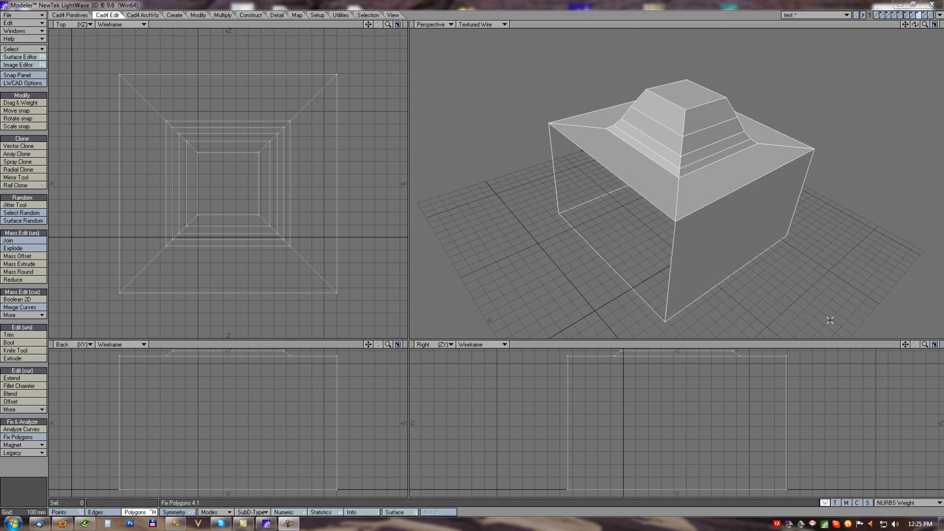
Close the open side of the box under the stepped shape with Cap Hole Tool 2
left_click_drag(689, 249, 628, 224, "alt")
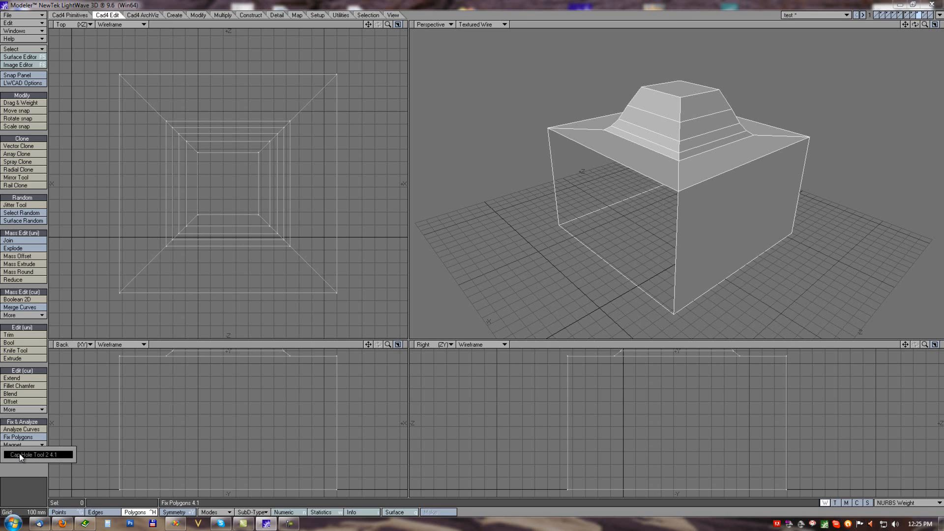
left_click(19, 454)
mouse_move(702, 167)
left_mouse_down("alt")
mouse_move(676, 257)
mouse_move(712, 154)
mouse_move(706, 168)
left_mouse_up("alt")
key("space")
Start the UCS Magnet tool and set its working plane on the top of the box beside the capped side
left_click(8, 445)
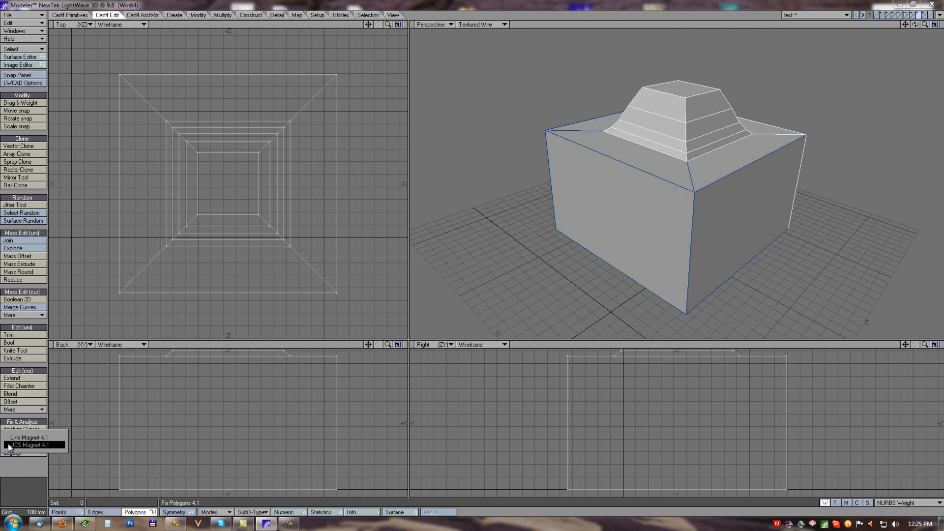
left_click(29, 445)
left_click_drag(744, 146, 748, 167, "alt")
left_click(626, 196)
left_click_drag(627, 197, 658, 211)
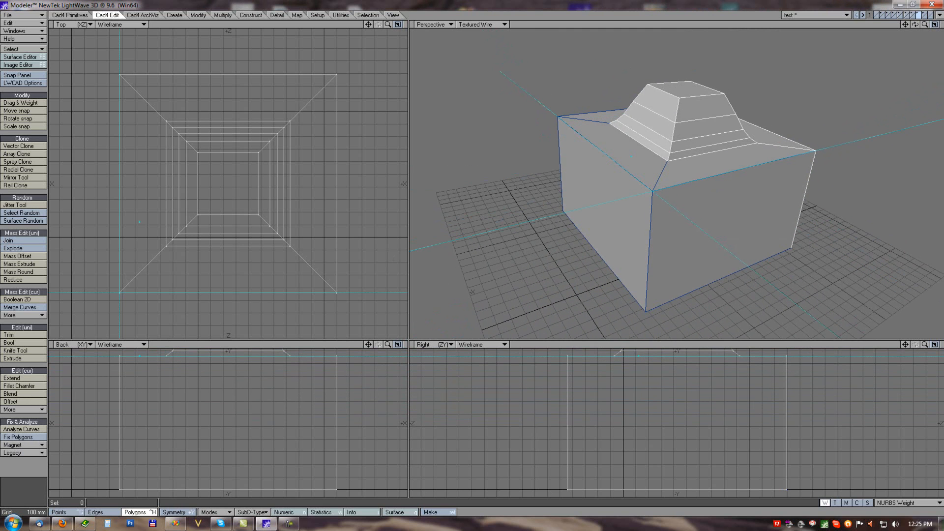